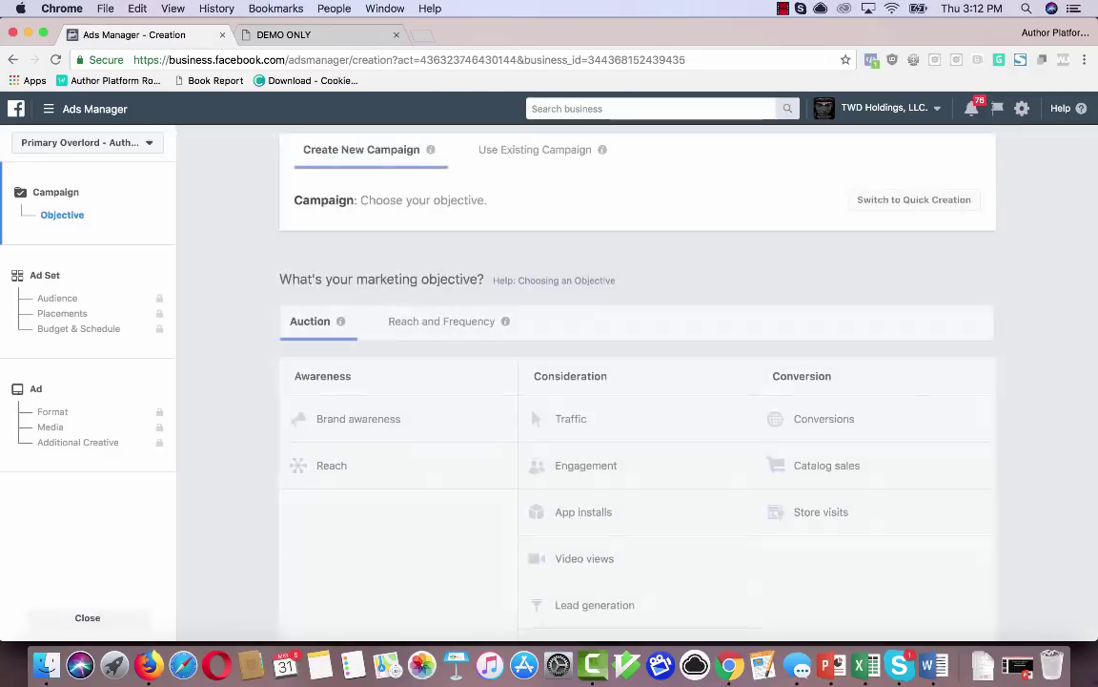
Step: Create a campaign with the Conversions objective and name it APR-VKGiveaway-Demo-01
scroll(534, 381, down, 1)
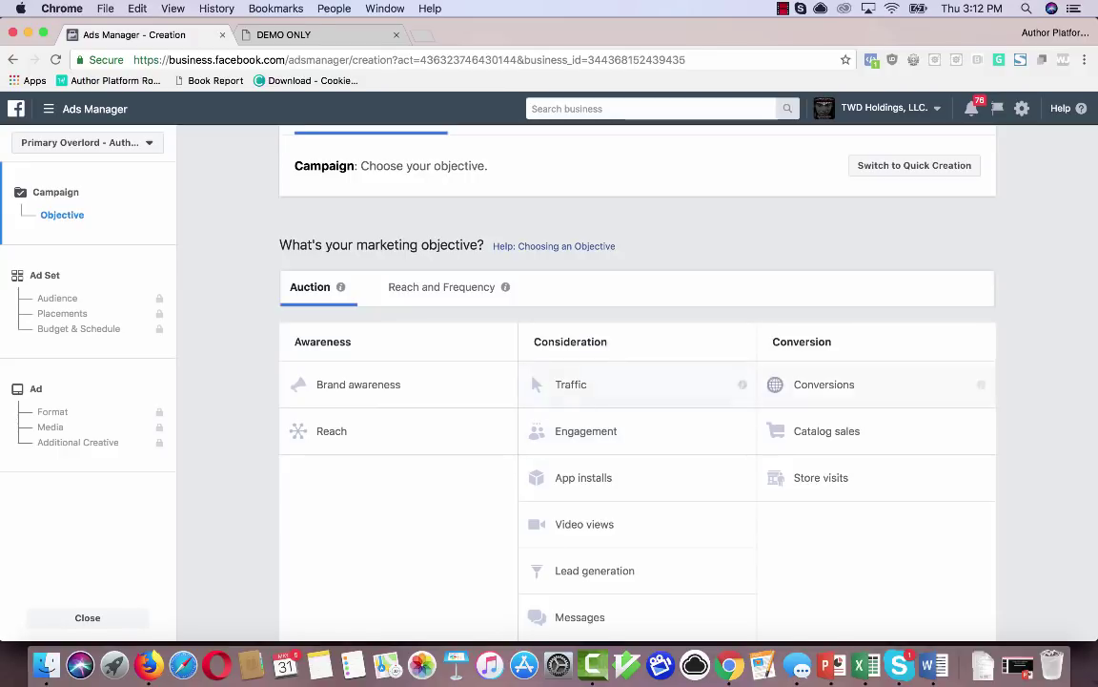
click(782, 384)
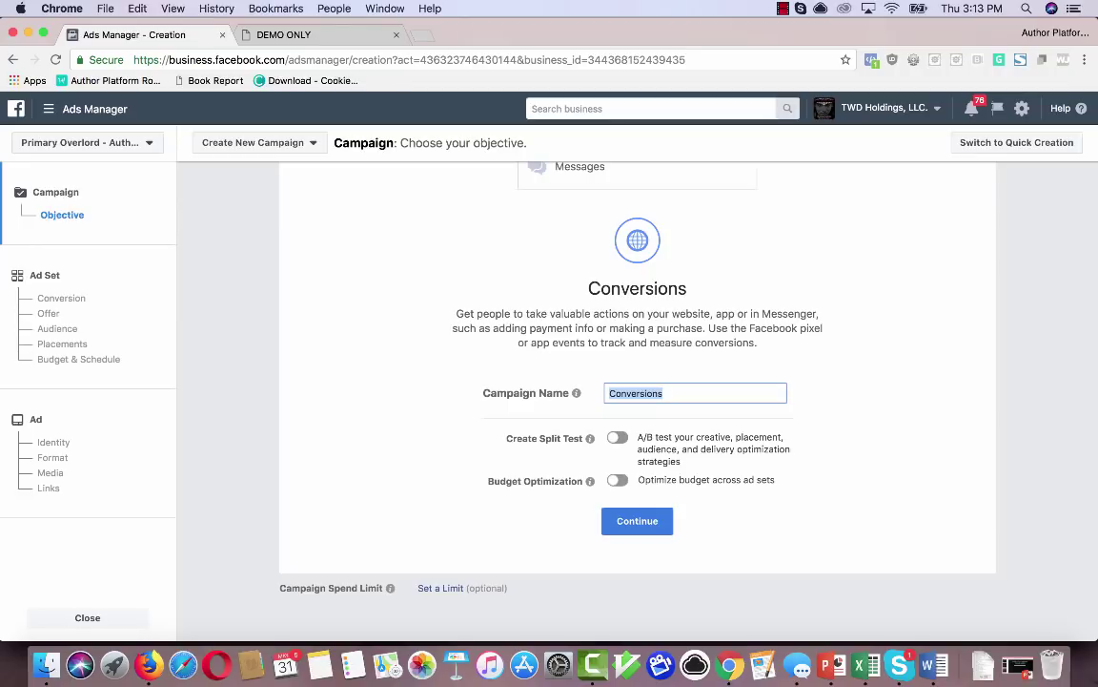
text(APR-VKGiveaway-)
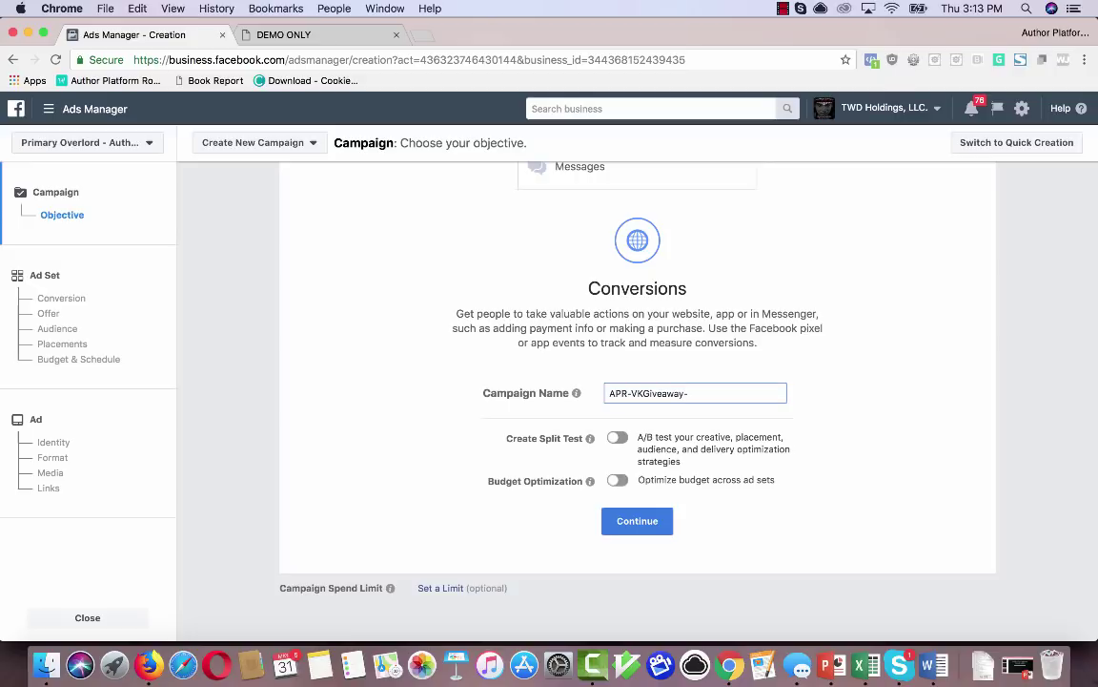
text(Demo-01)
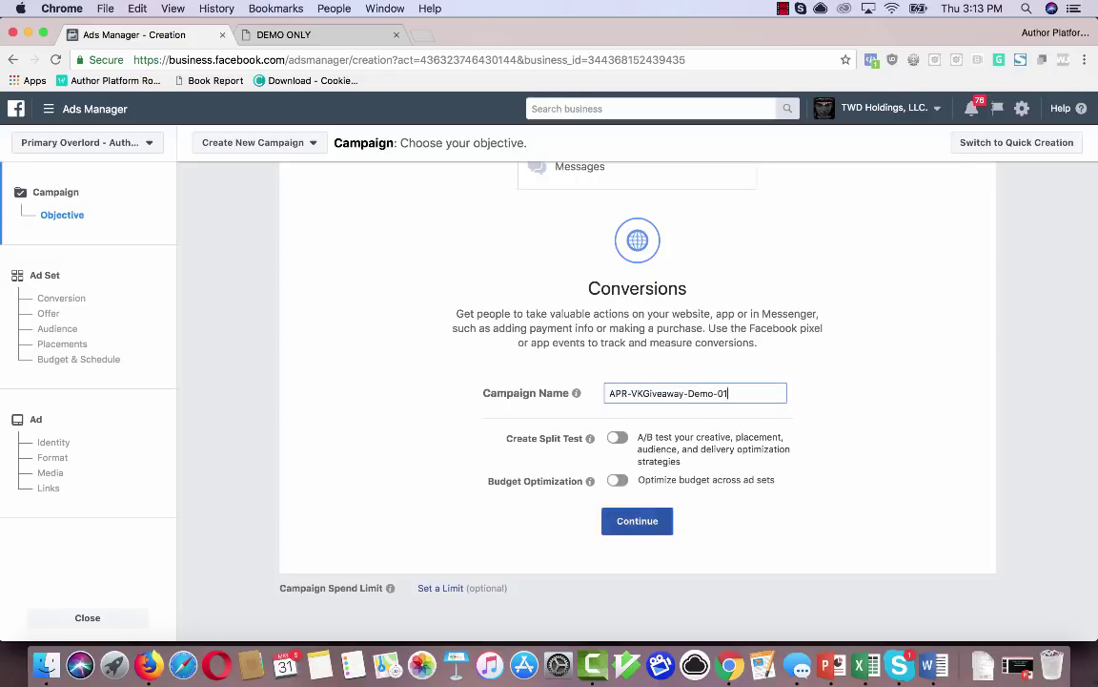
click(637, 520)
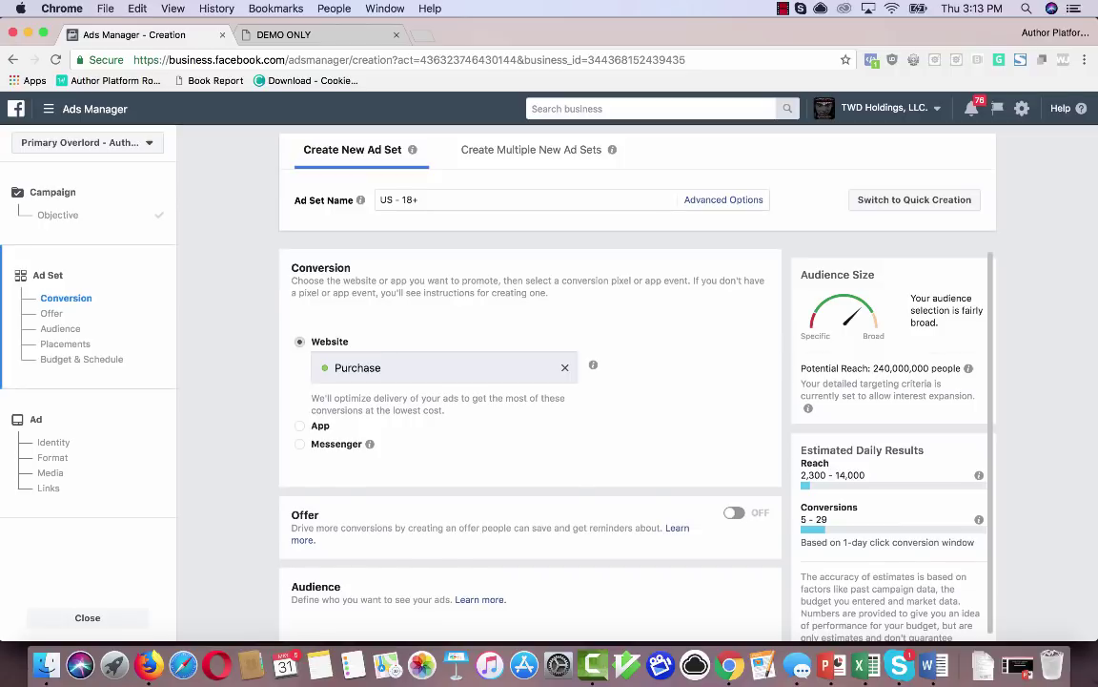
Step: Set the website conversion event to Lead and name the ad set LABuyers-NegLAUnsubs-2565
click(565, 367)
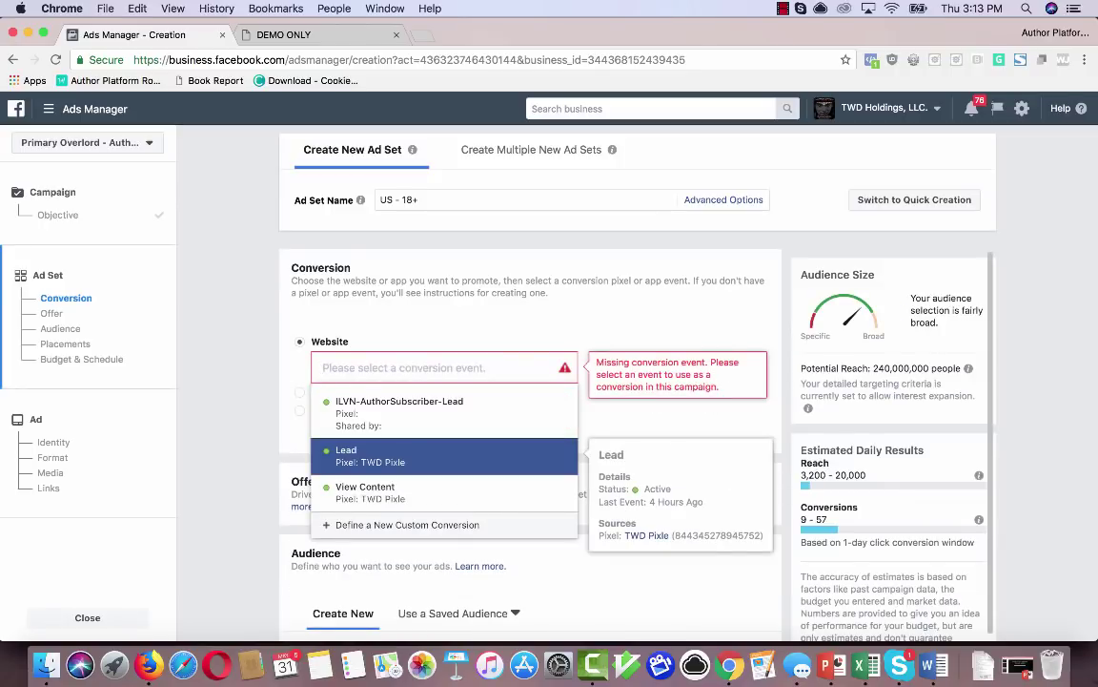
click(444, 456)
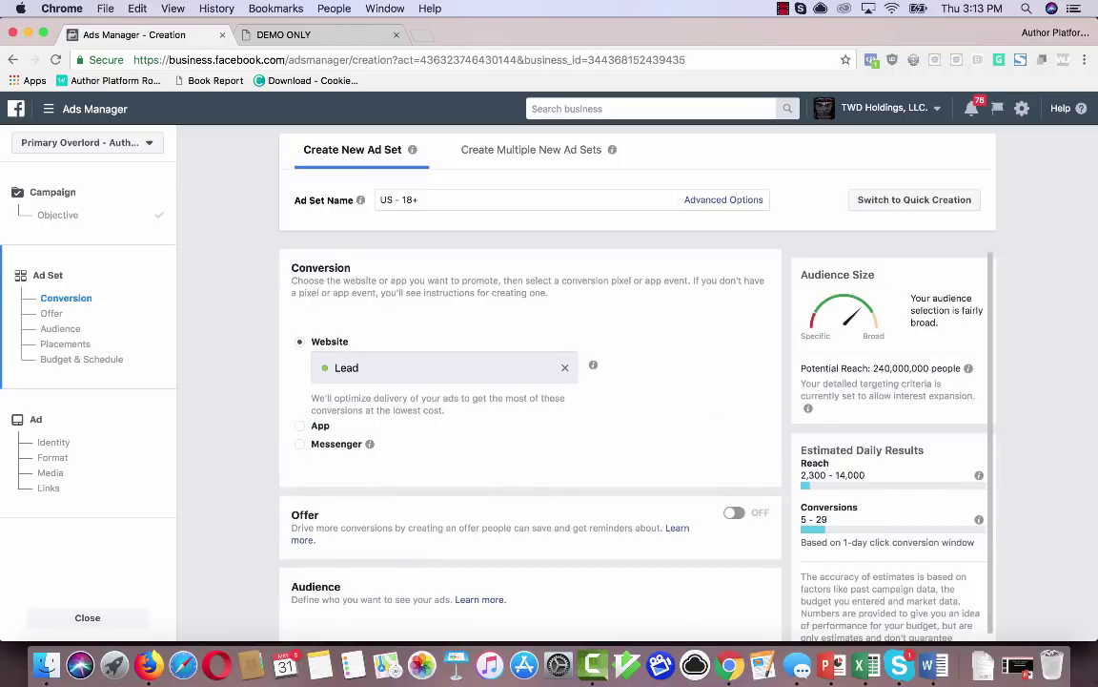
triple_click(417, 200)
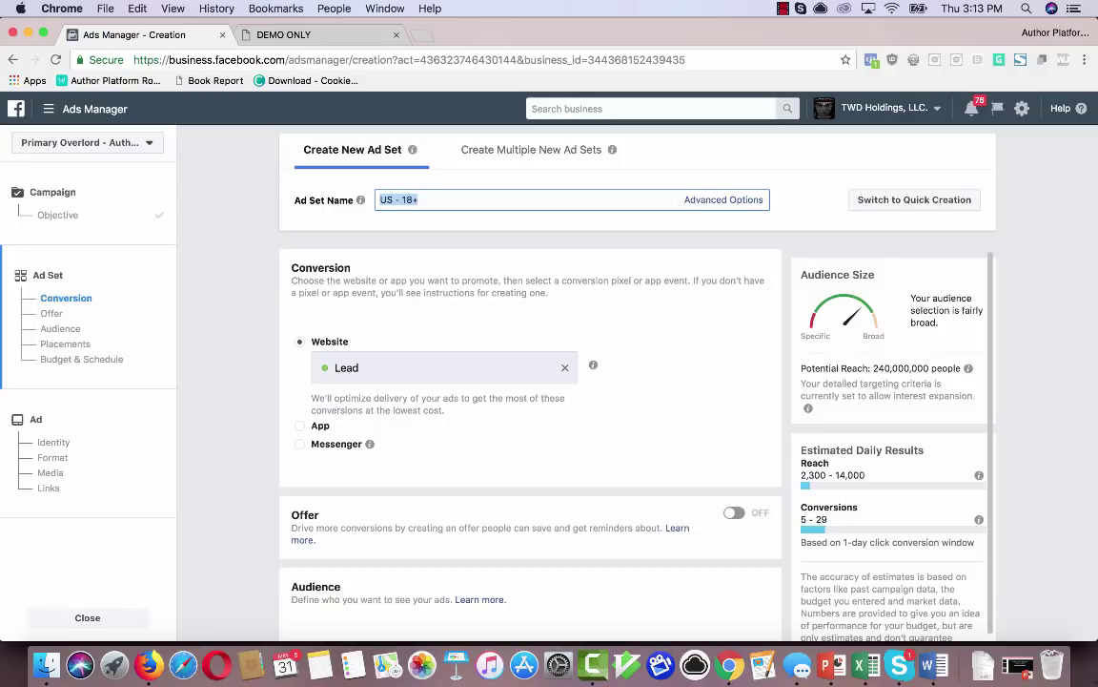
text(LA)
text(Buyers-NegLA)
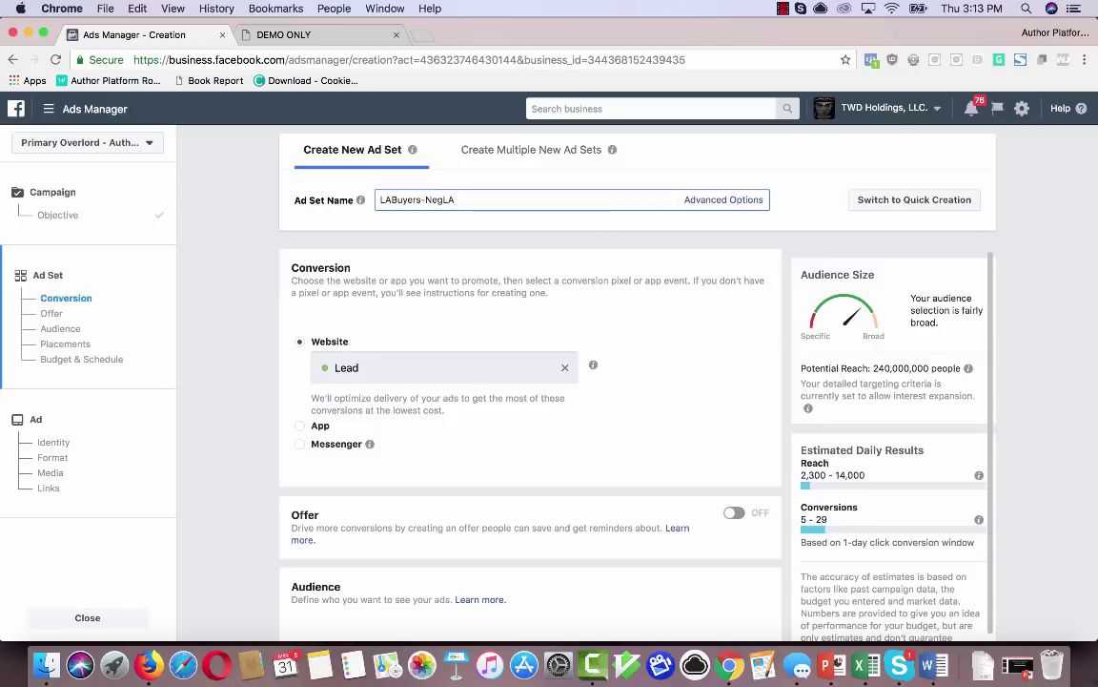
text(Unsubs-)
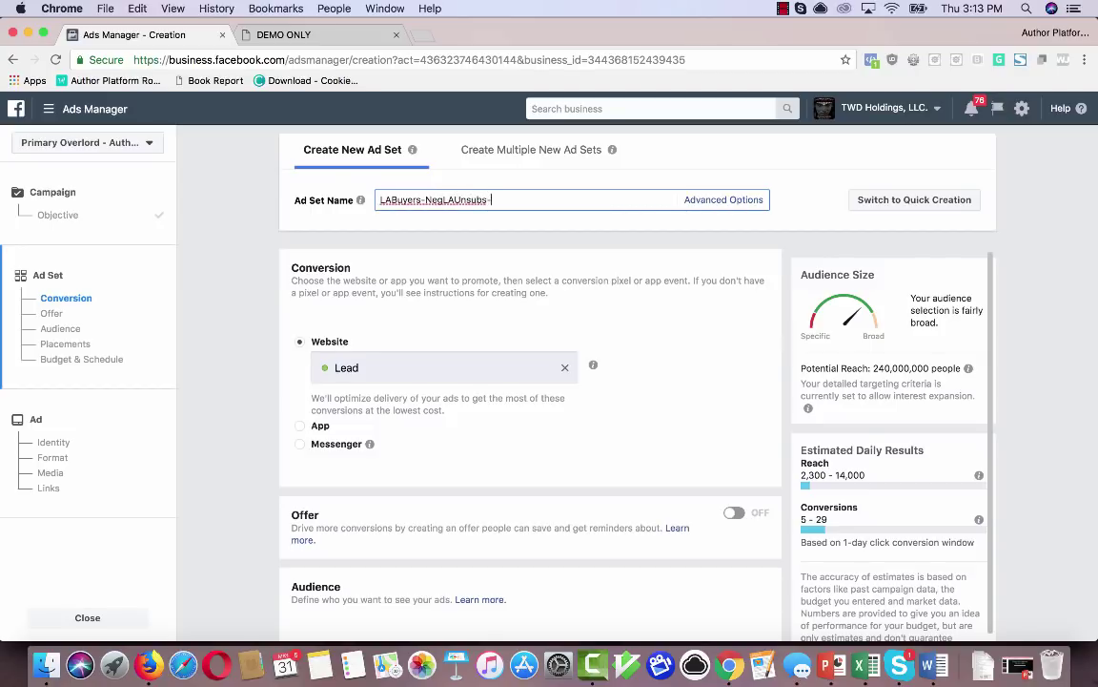
text(2565)
Step: Try targeting the interests Black Dagger Brotherhood, Jeaniene Frost, Sherrilyn Kenyon, Christine Feehan and Gena Showalter, and check the potential reach
scroll(619, 382, down, 5)
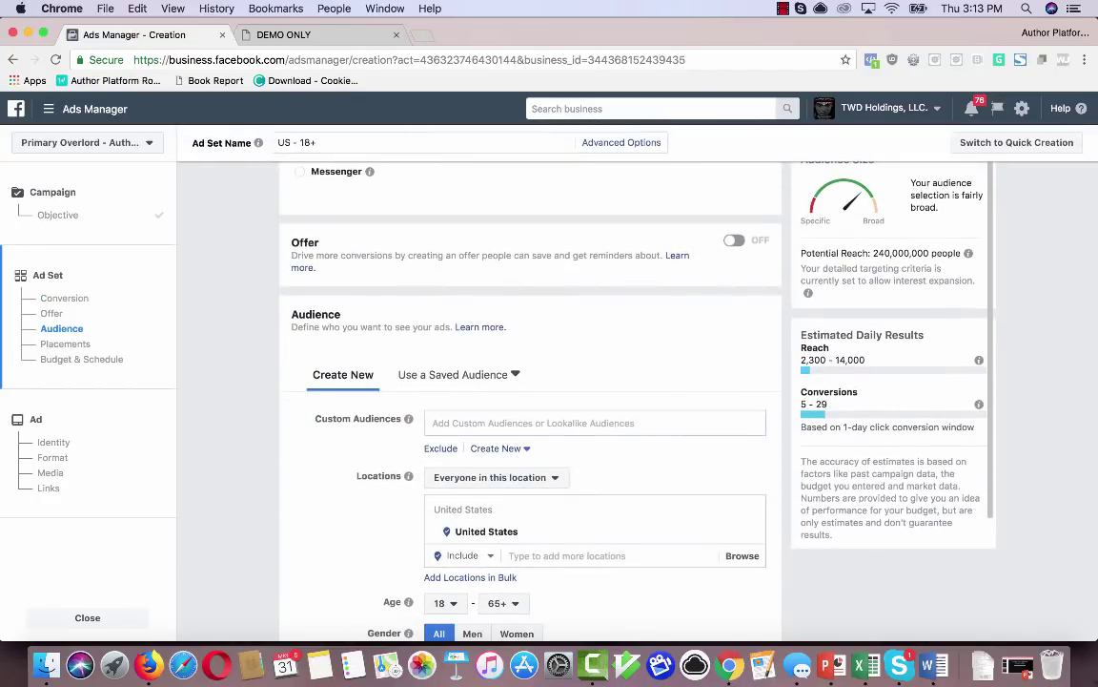
scroll(530, 401, down, 10)
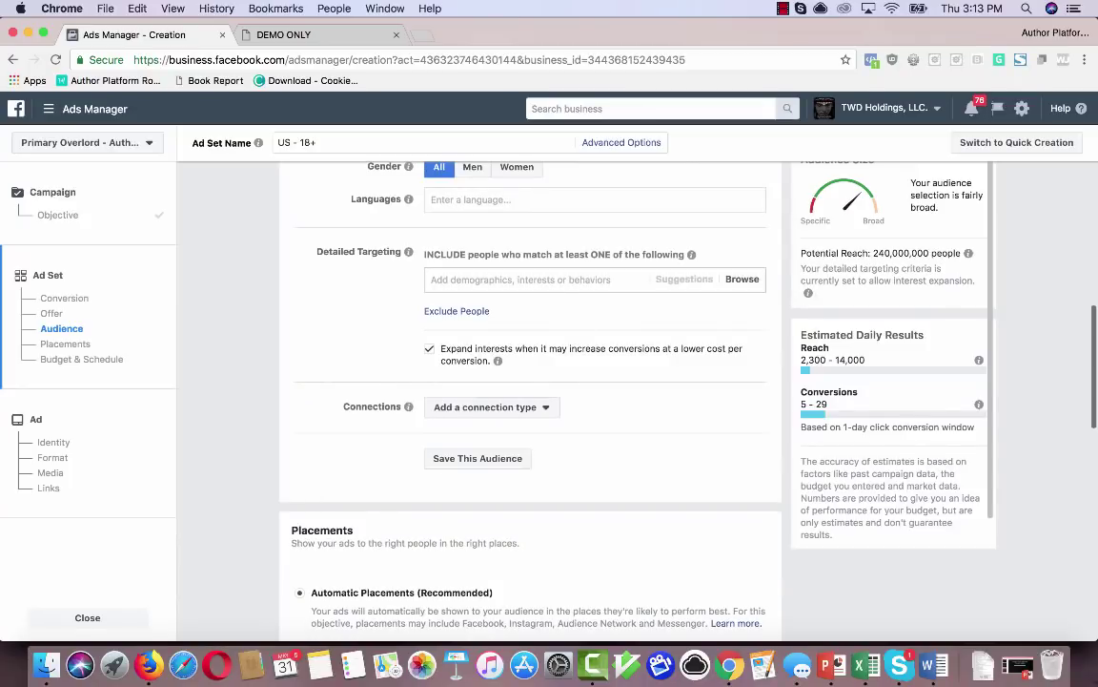
click(431, 279)
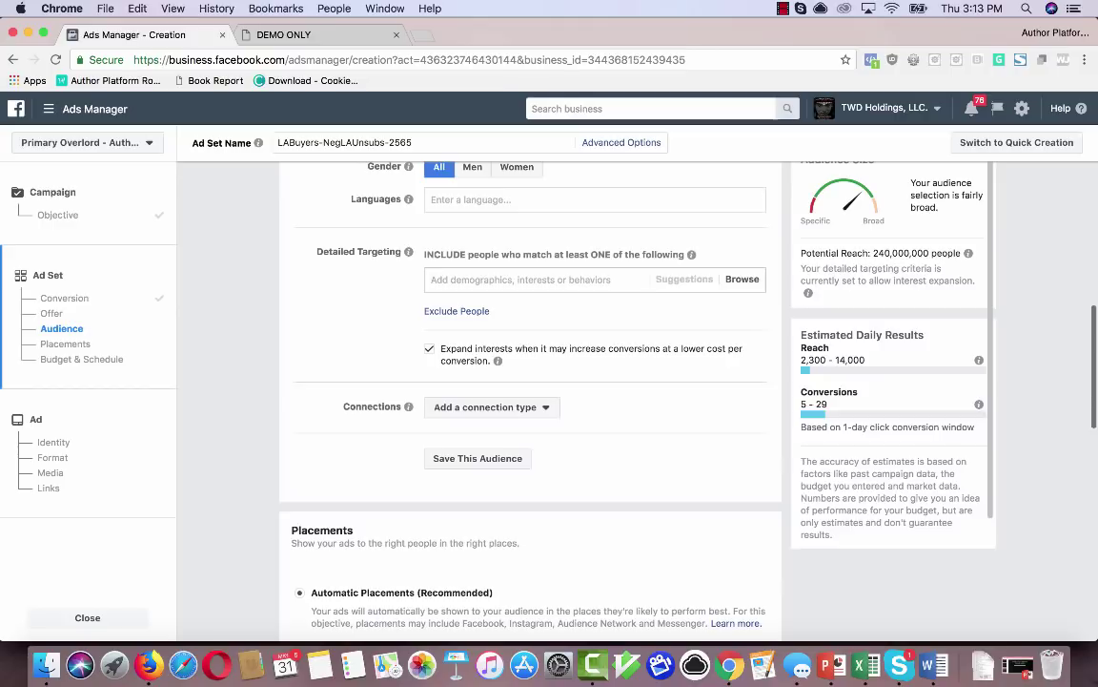
text(jr ward)
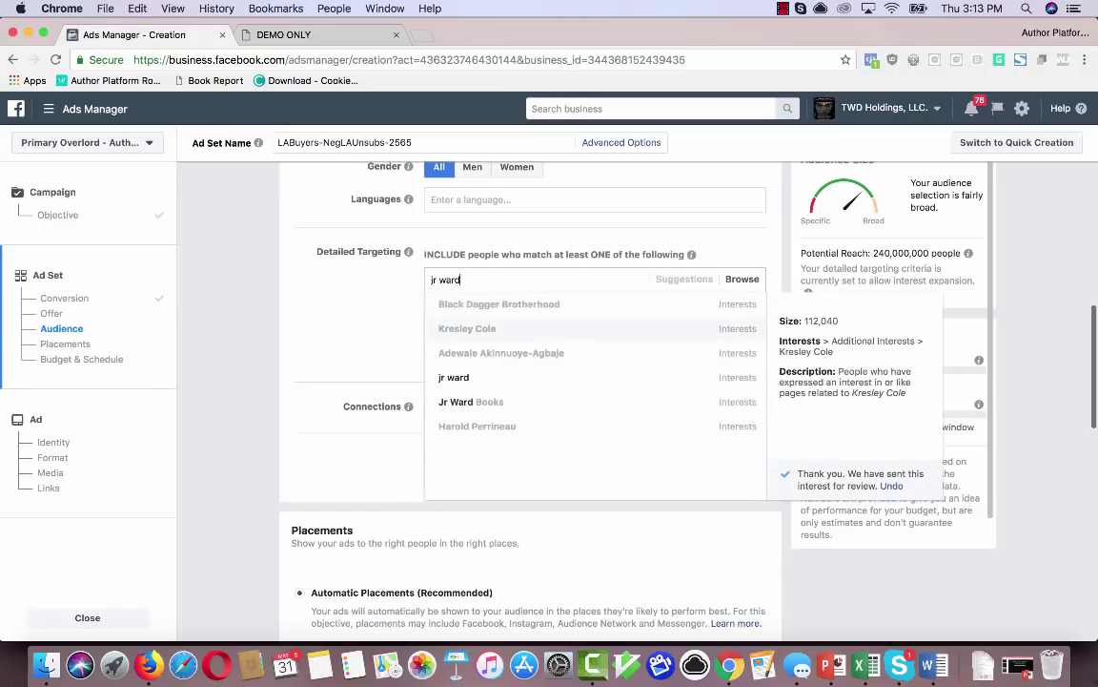
key(Return)
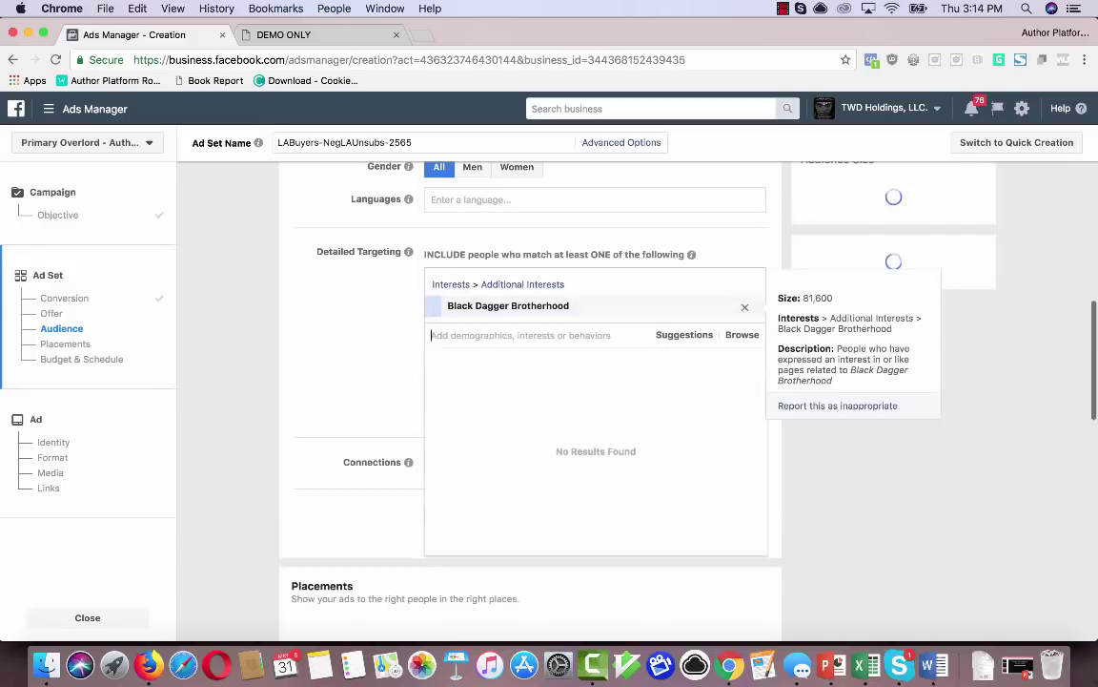
click(470, 361)
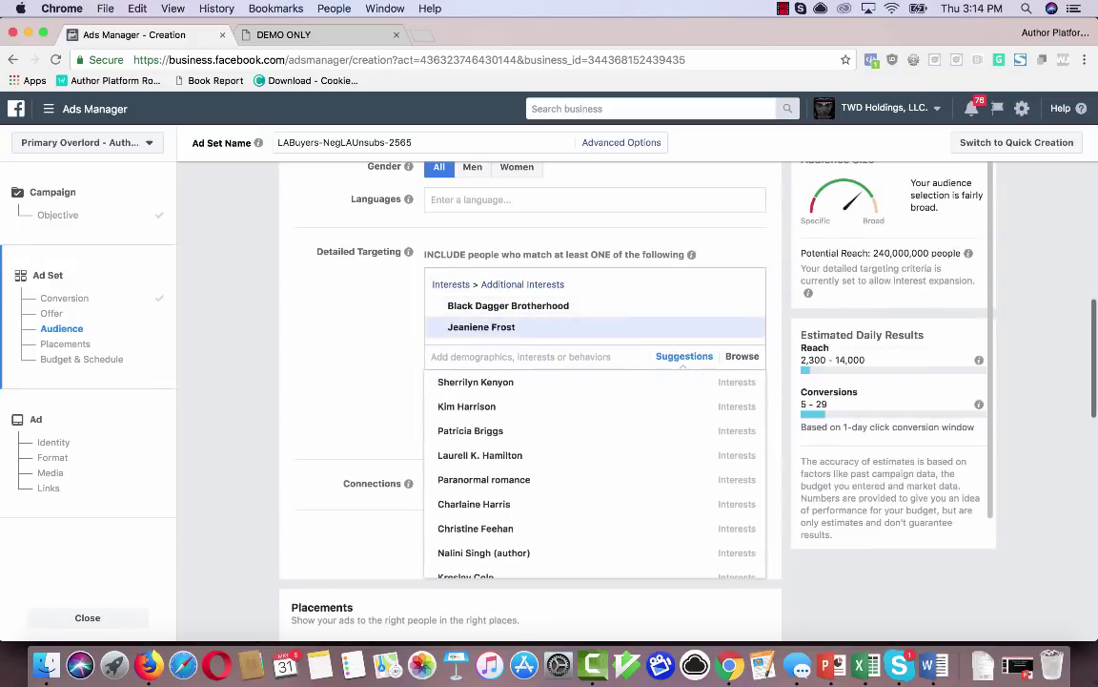
click(475, 377)
click(472, 402)
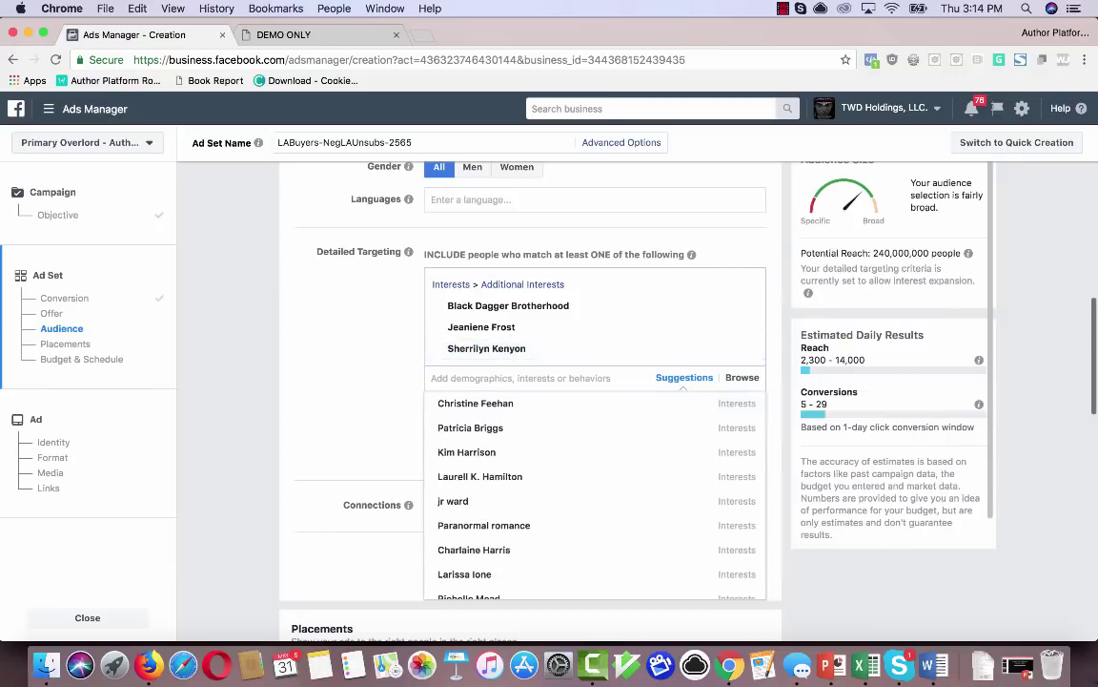
click(475, 424)
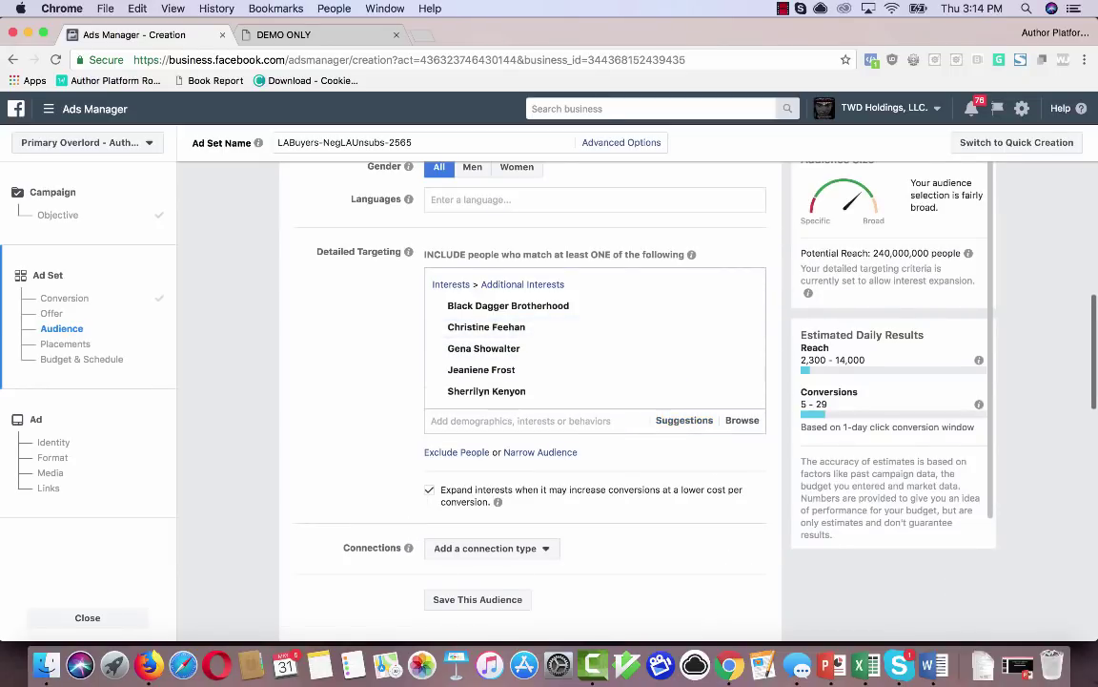
drag(929, 253, 874, 253)
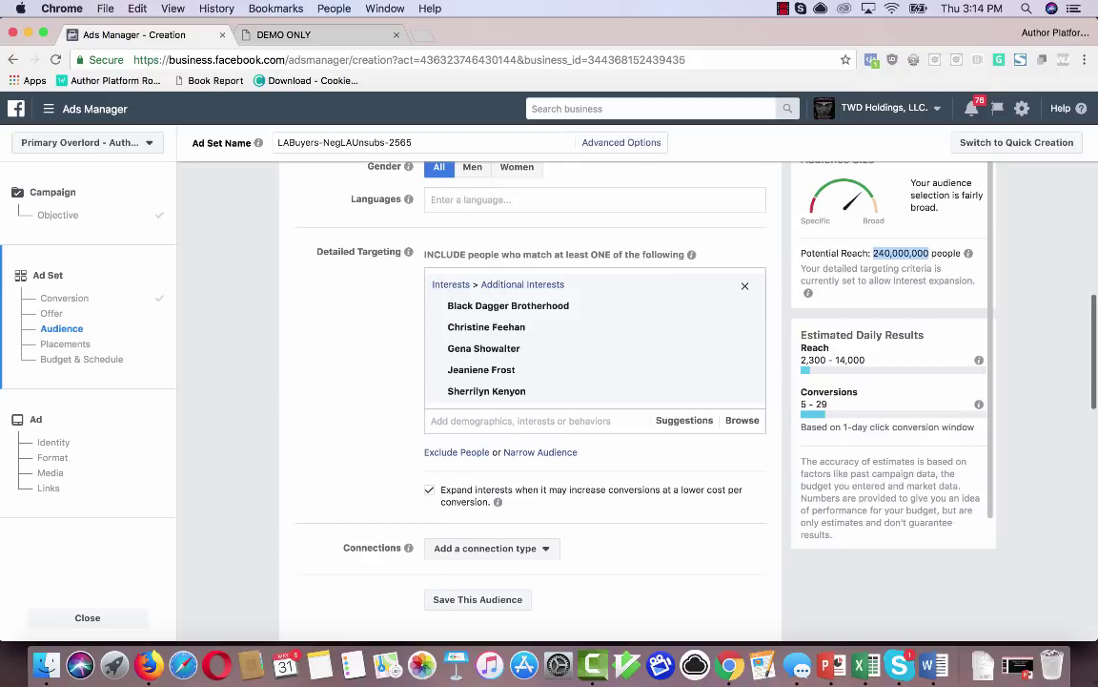
Step: Limit the ad set's audience to women with a minimum age of 25
scroll(529, 401, up, 5)
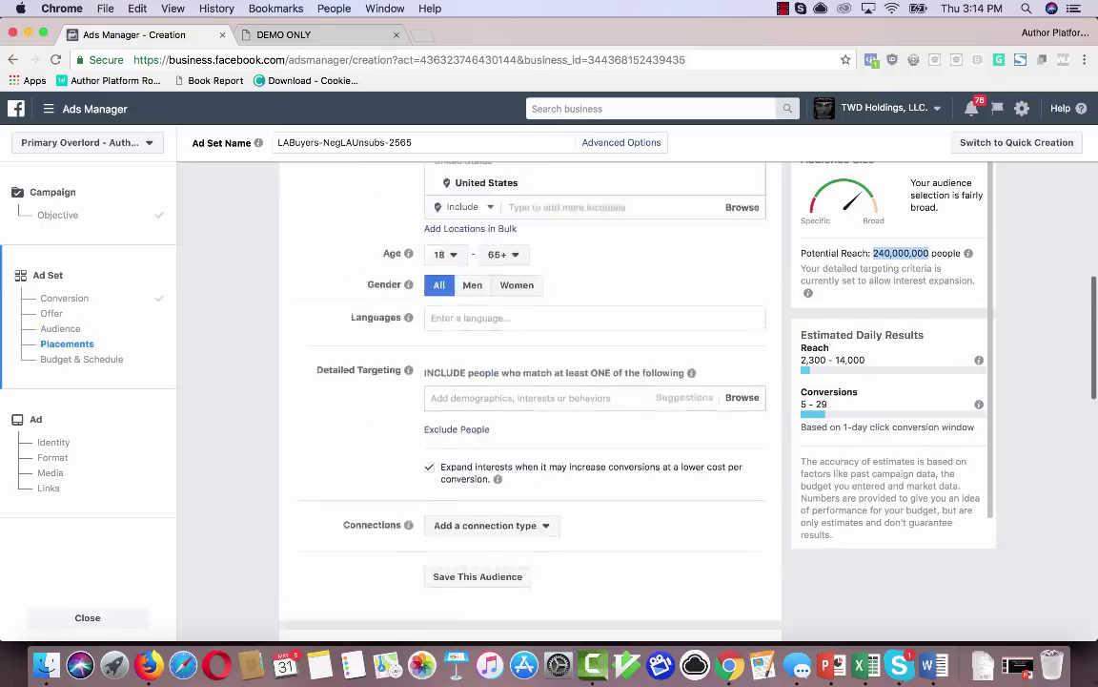
scroll(529, 400, down, 3)
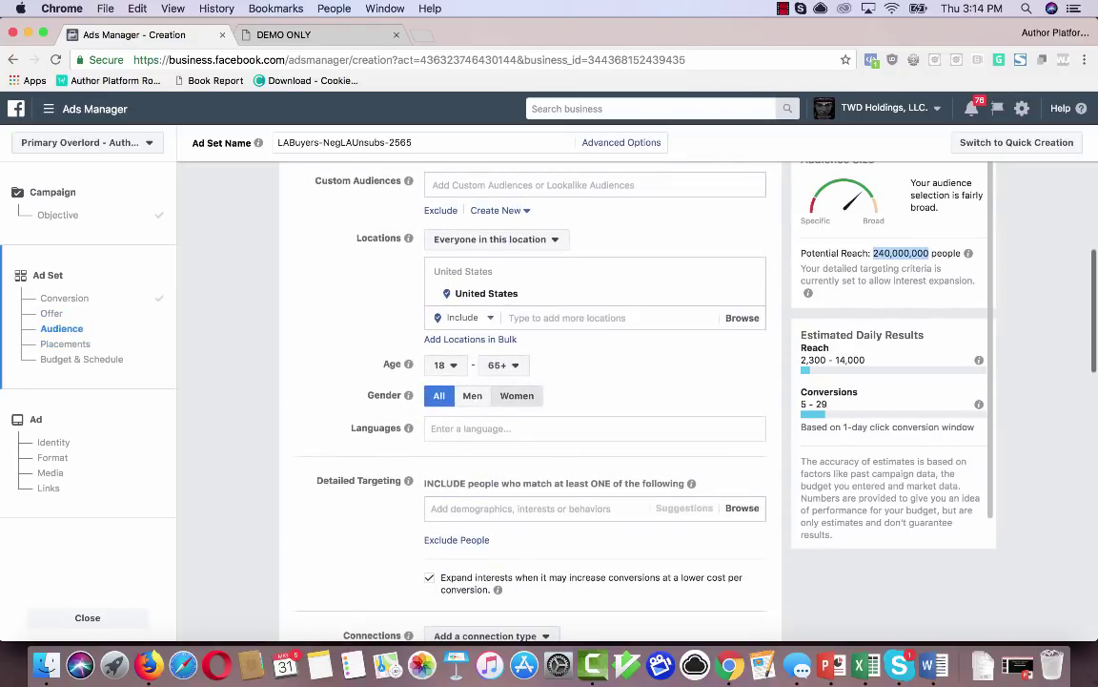
click(517, 395)
click(444, 365)
scroll(453, 477, down, 3)
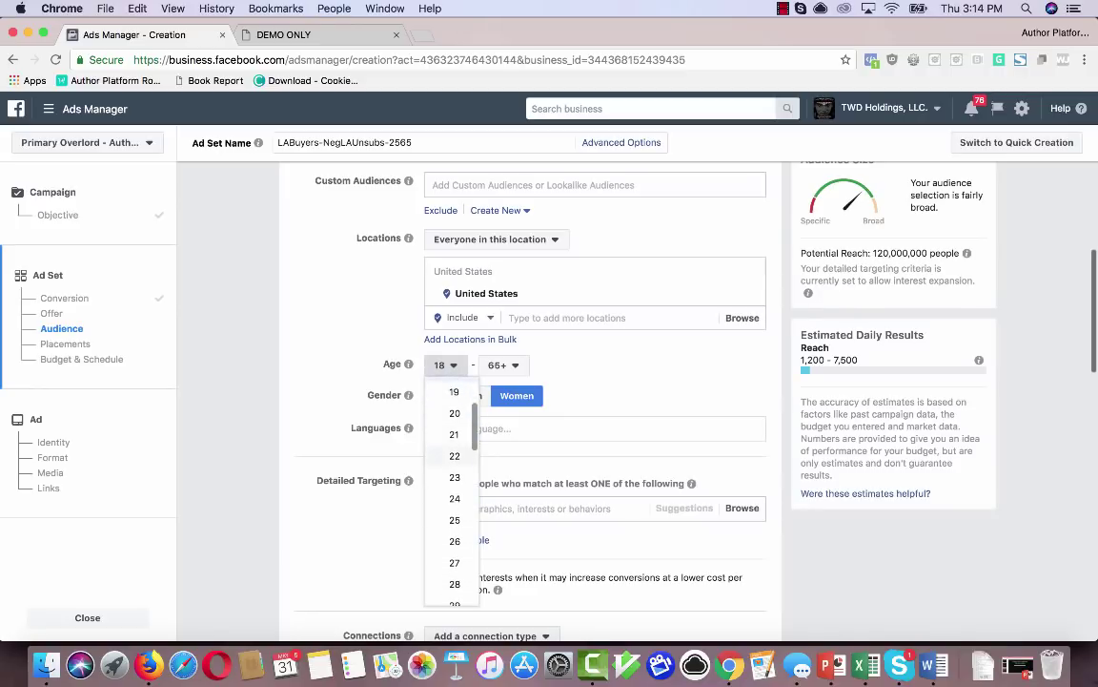
click(455, 520)
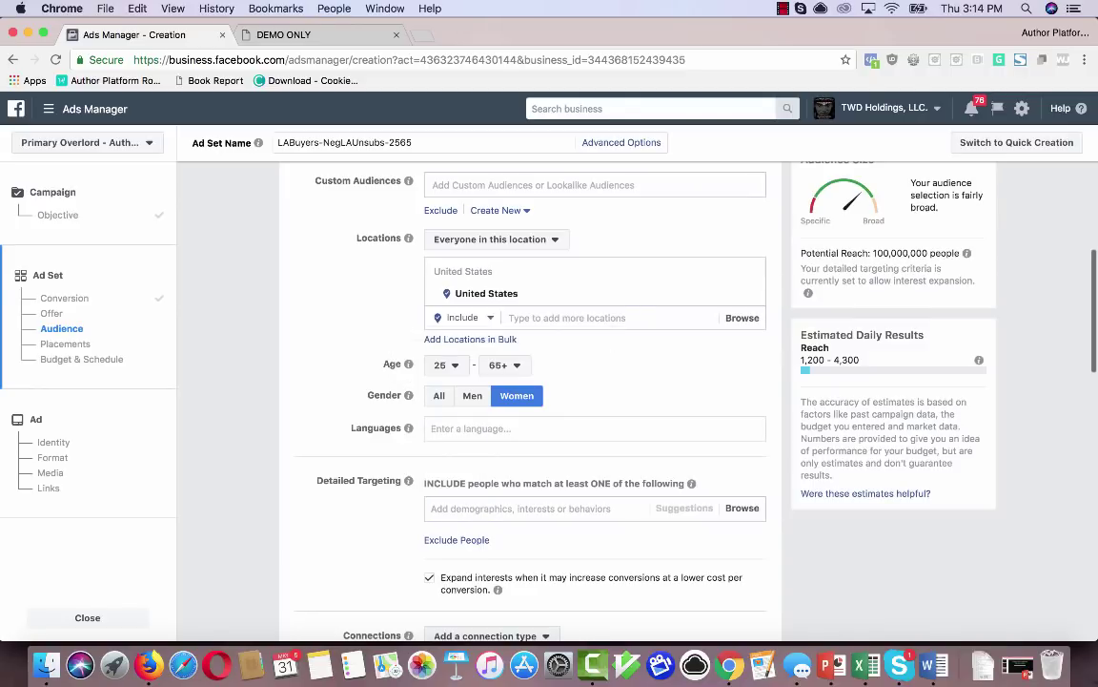
Step: Include the lookalike audience "Lookalike (US, 1%) - ILVNReaderClicks-03.10.17" in the ad set's custom audiences
scroll(529, 401, up, 4)
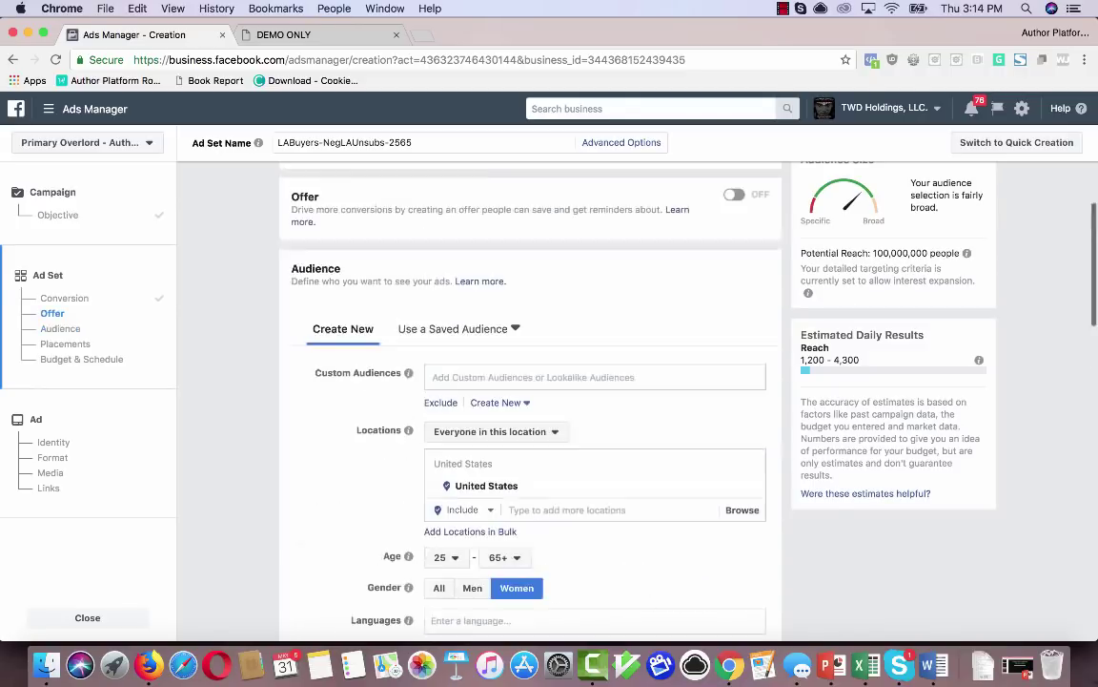
click(433, 377)
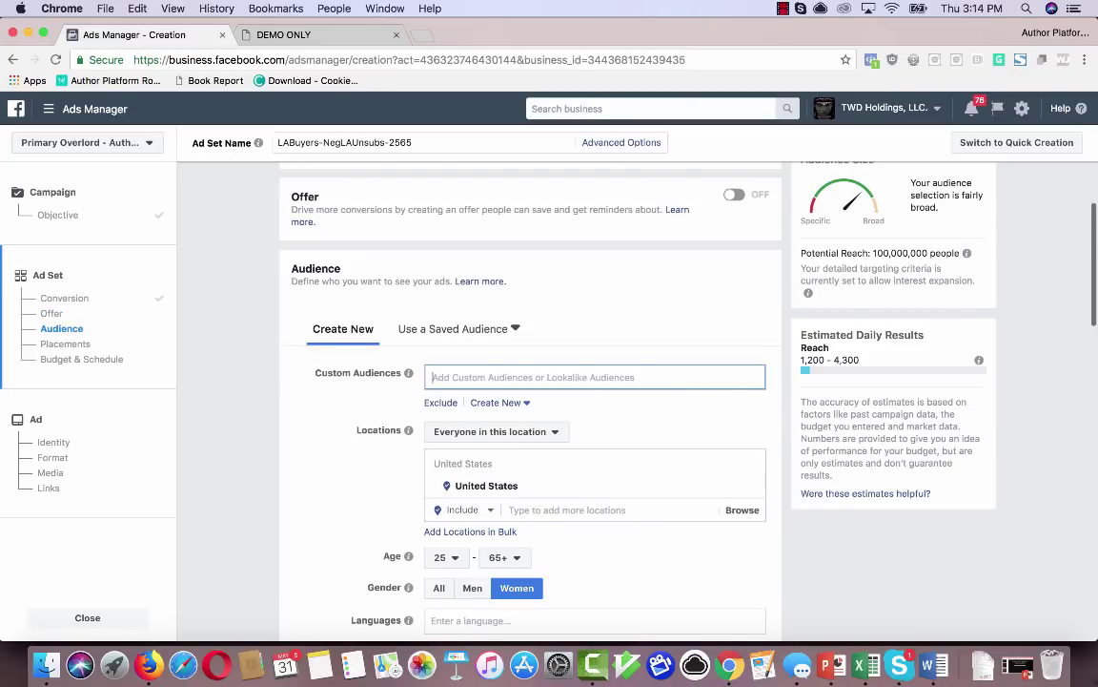
click(505, 405)
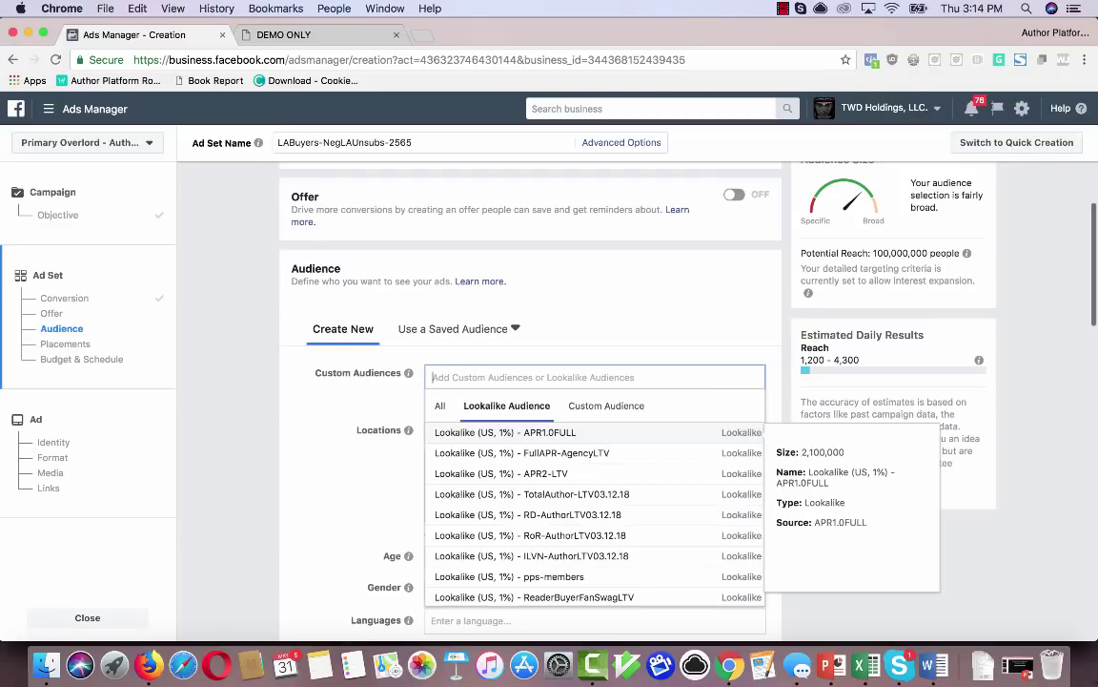
scroll(591, 494, down, 10)
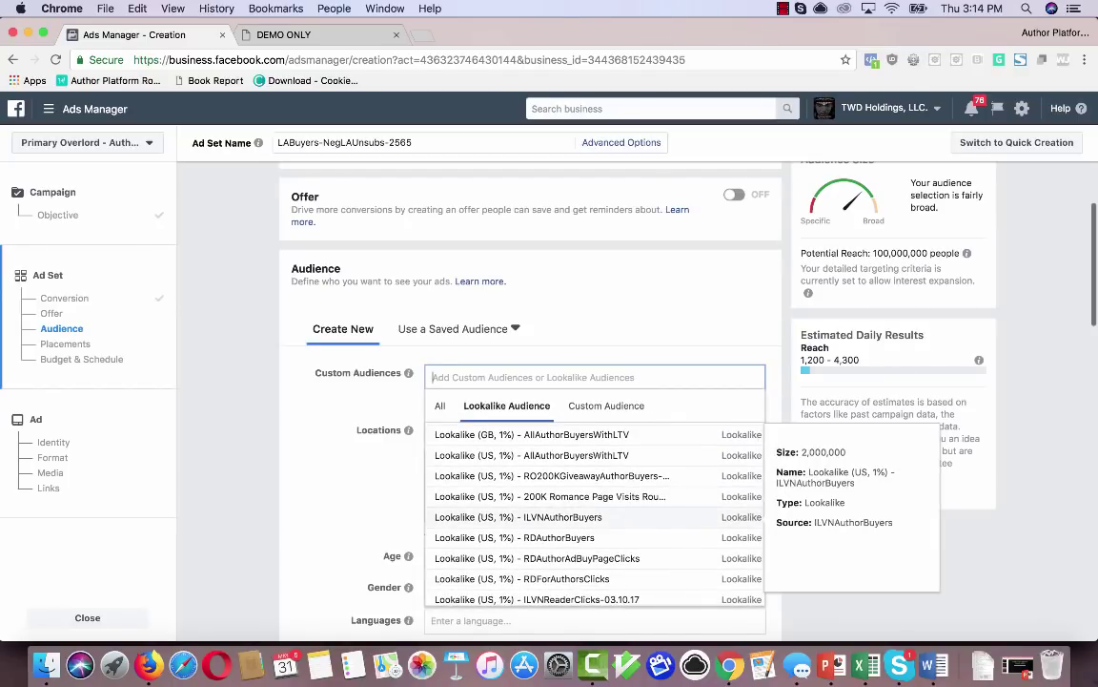
scroll(591, 505, down, 2)
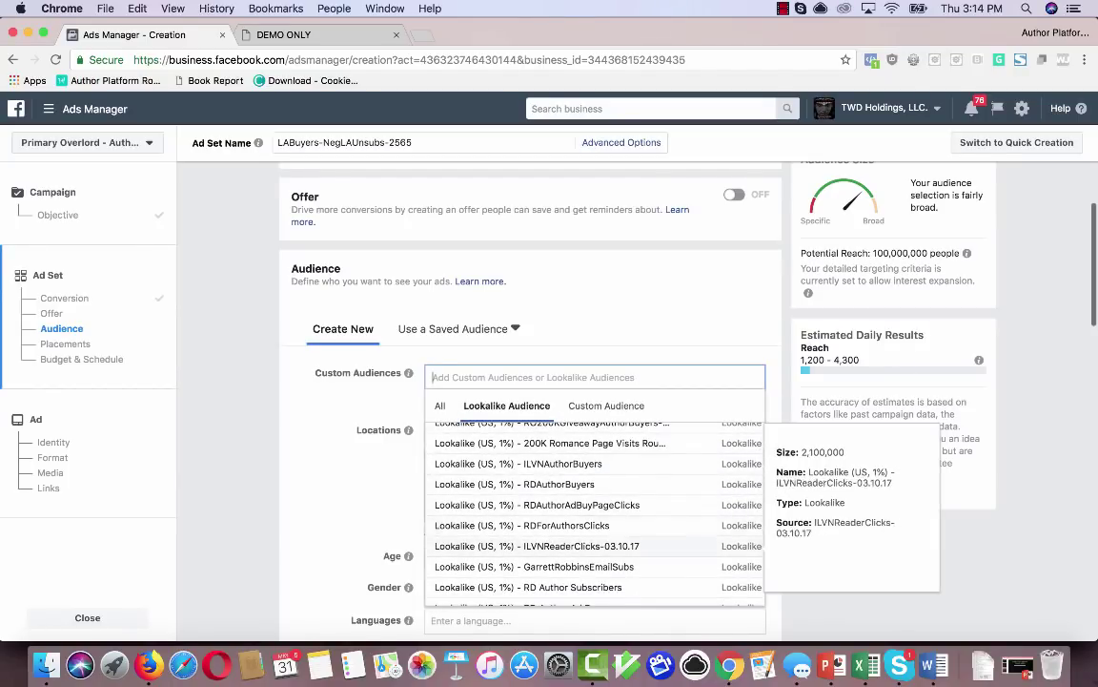
click(537, 546)
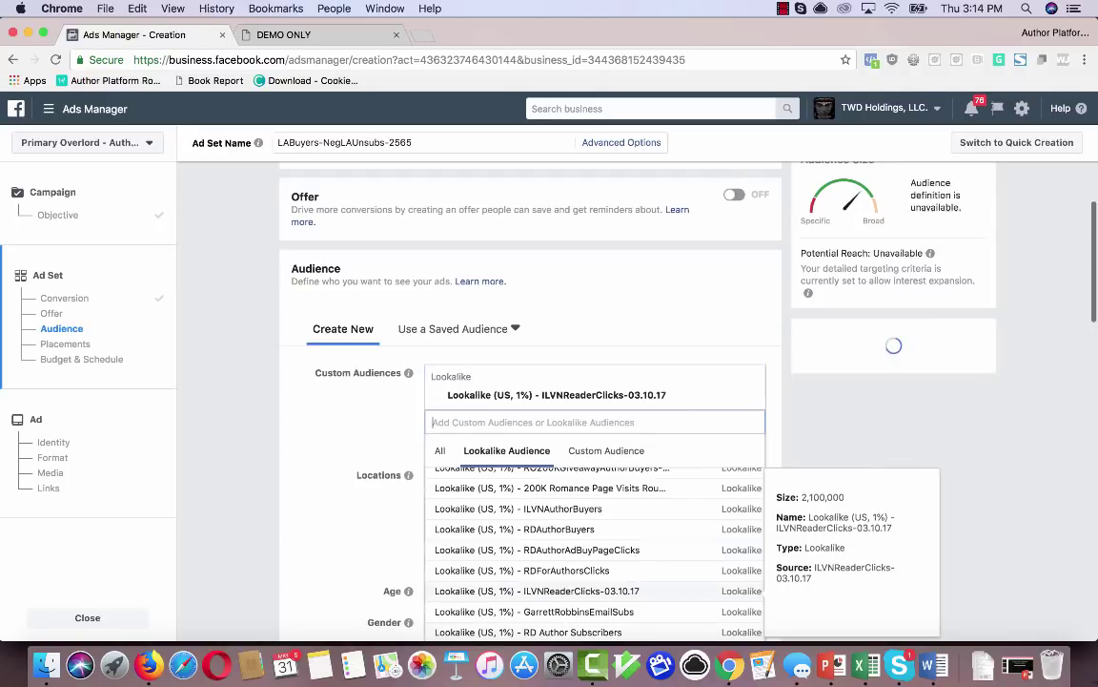
scroll(591, 429, down, 1)
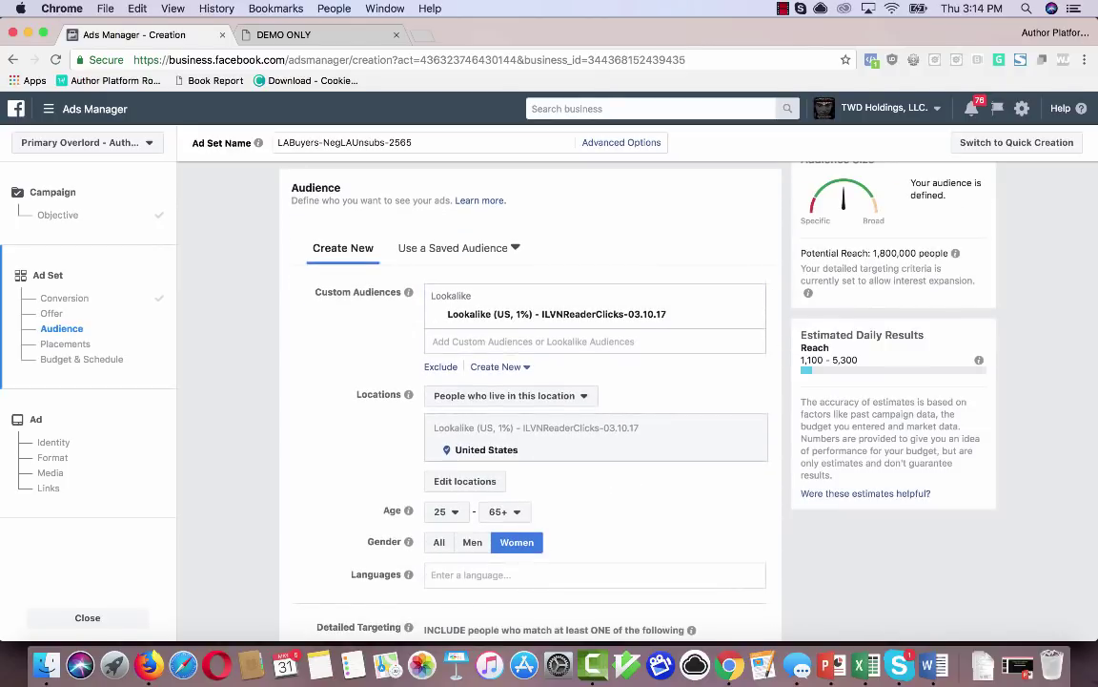
Step: Add an exclusion condition to the ad set's custom audiences
mouse_move(408, 394)
click(439, 362)
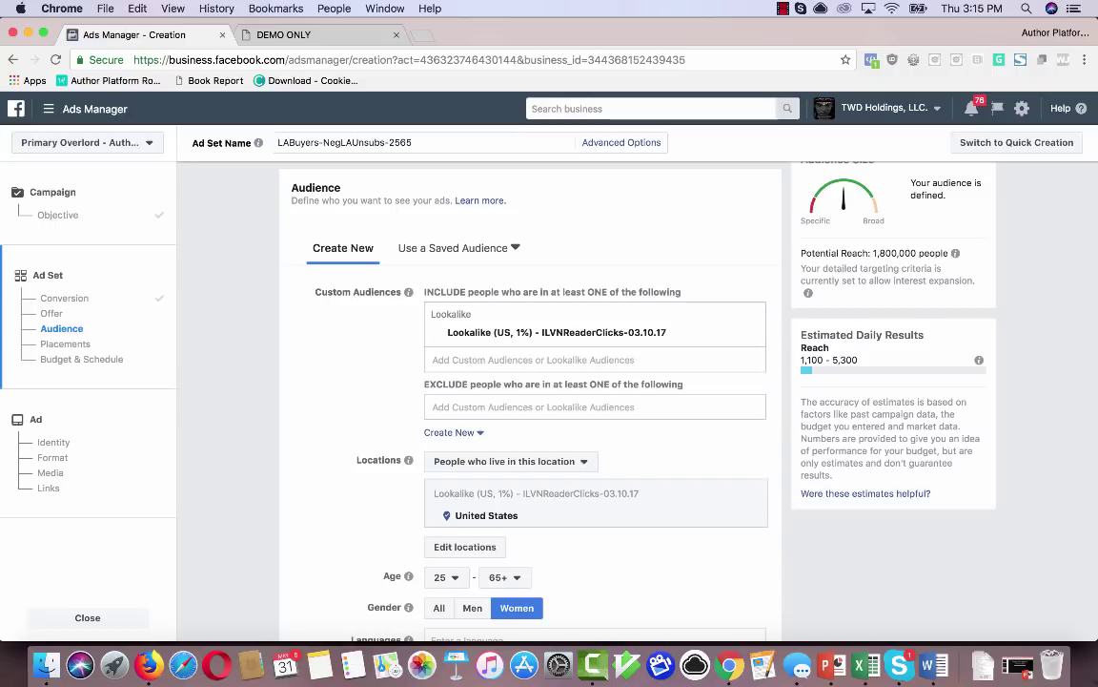
click(594, 406)
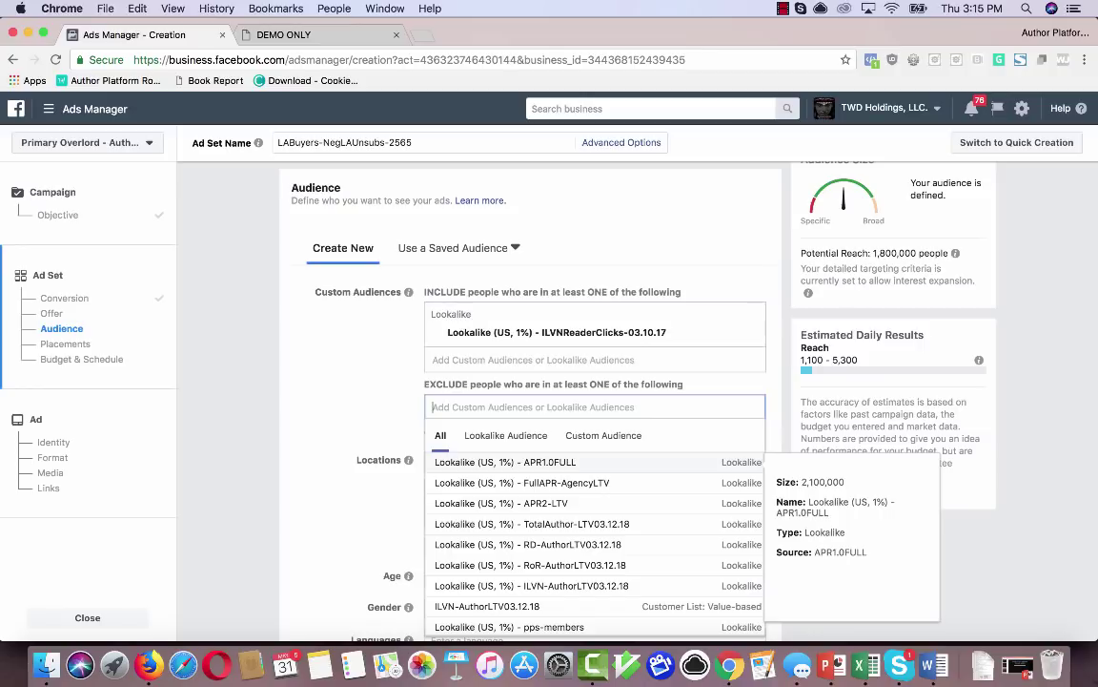
text(read)
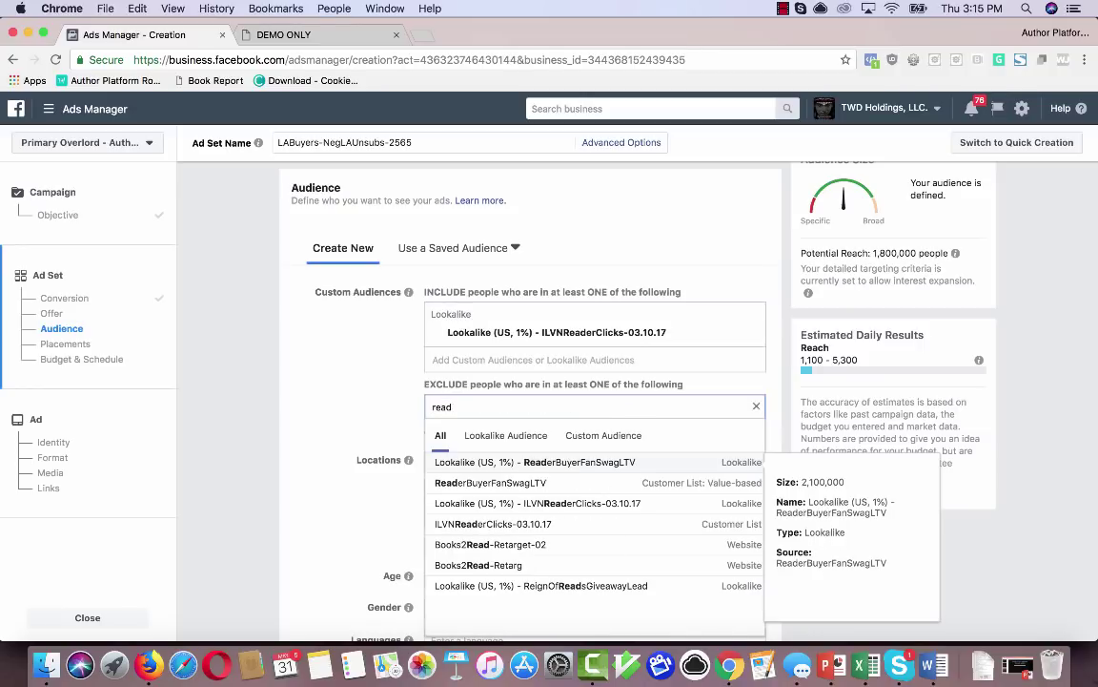
key(Down)
key(Down)
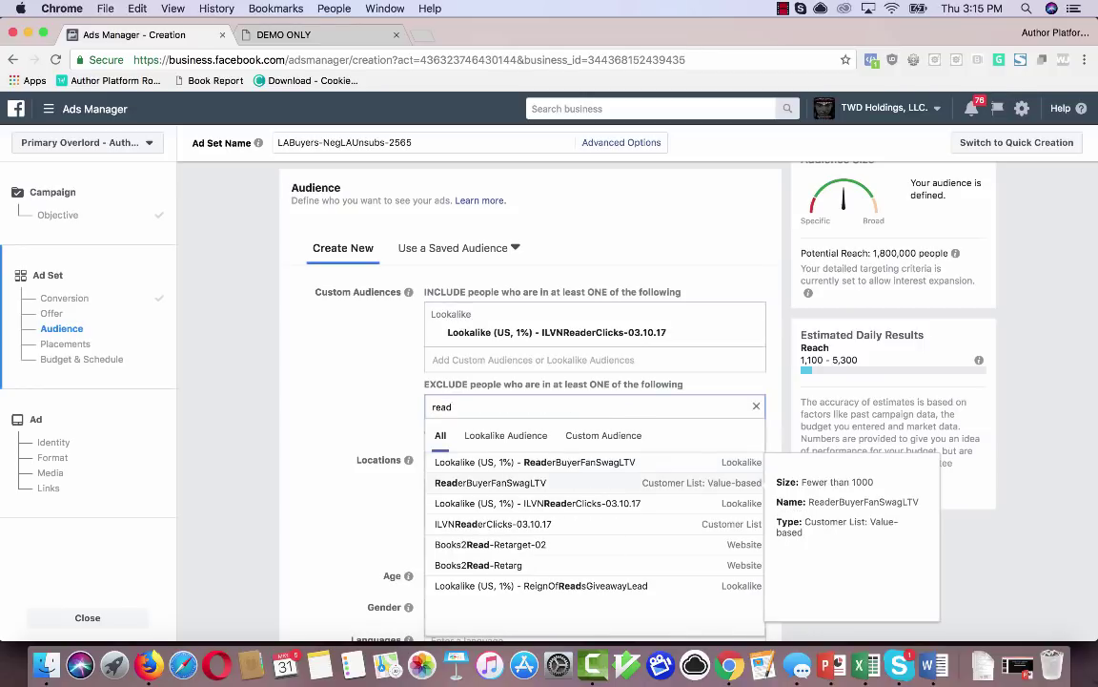
key(Up)
key(Up)
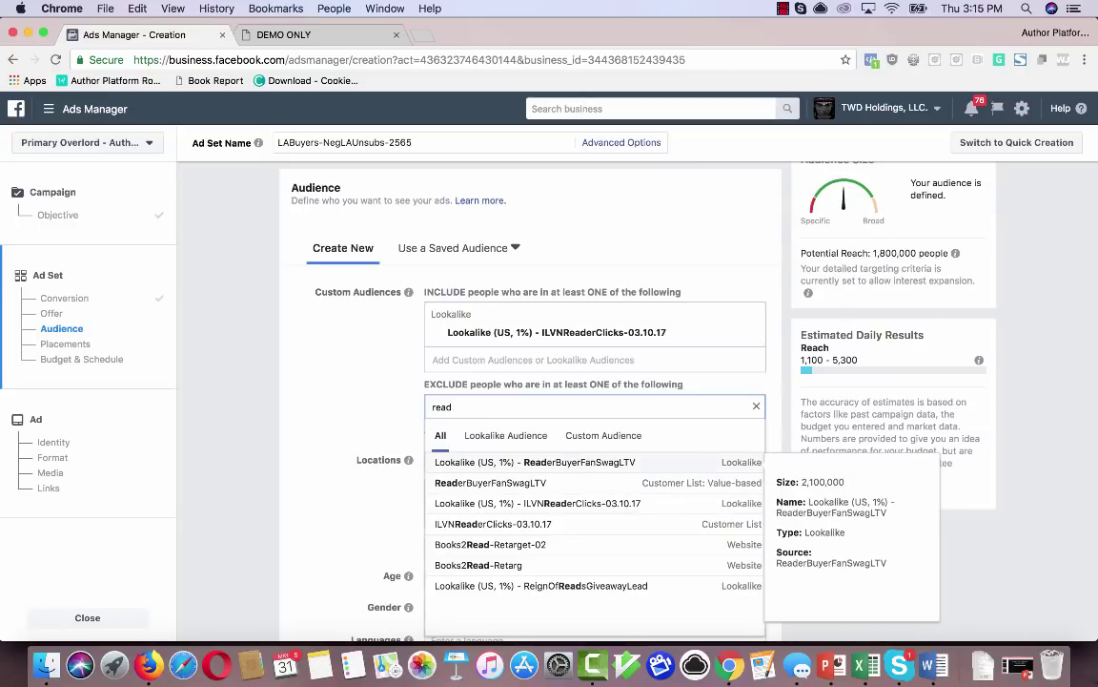
key(Return)
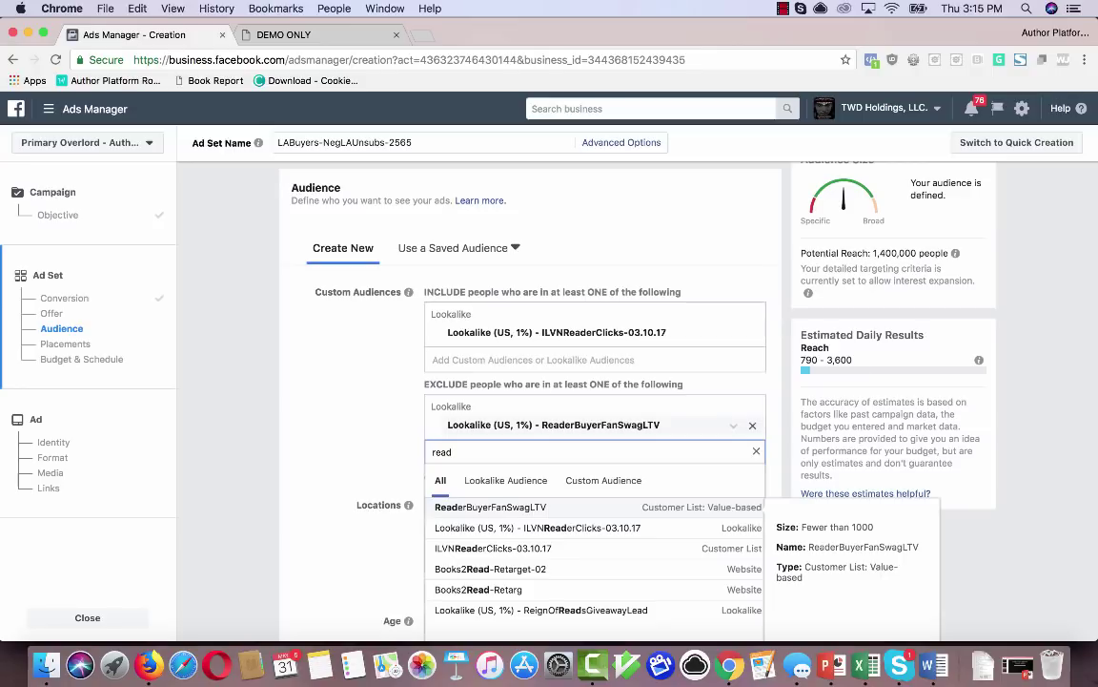
click(752, 425)
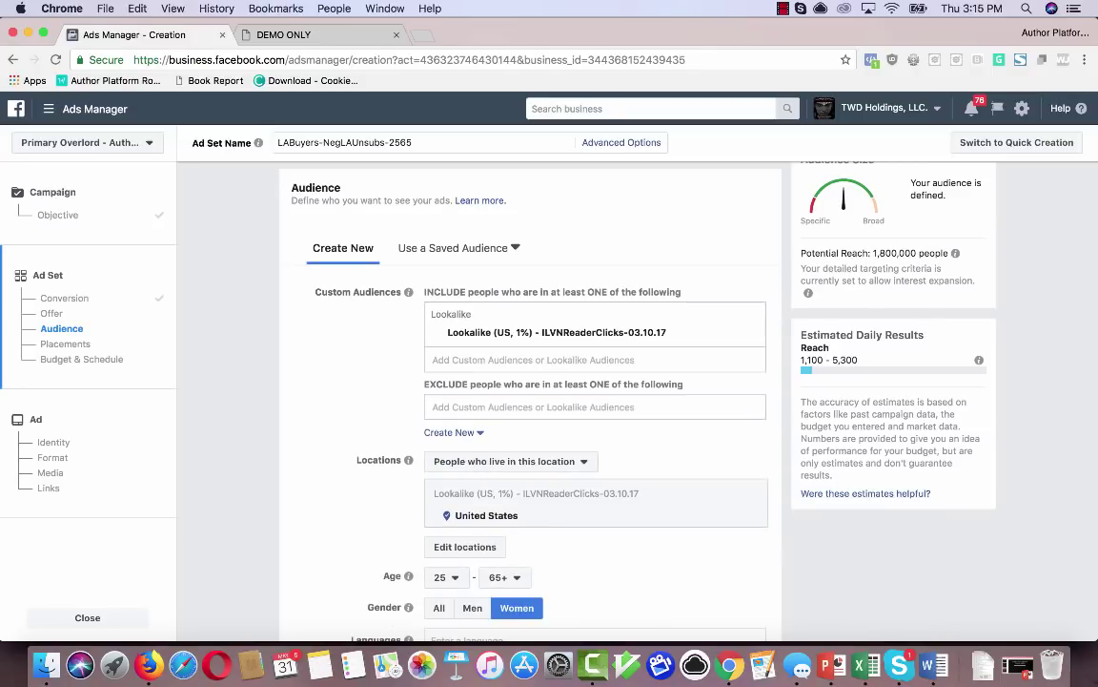
Step: Exclude the lookalike audience "Lookalike (US, 1%) - ReaderBuyerFanSwagLTV" from the ad set and check the potential reach
click(594, 406)
text(reader)
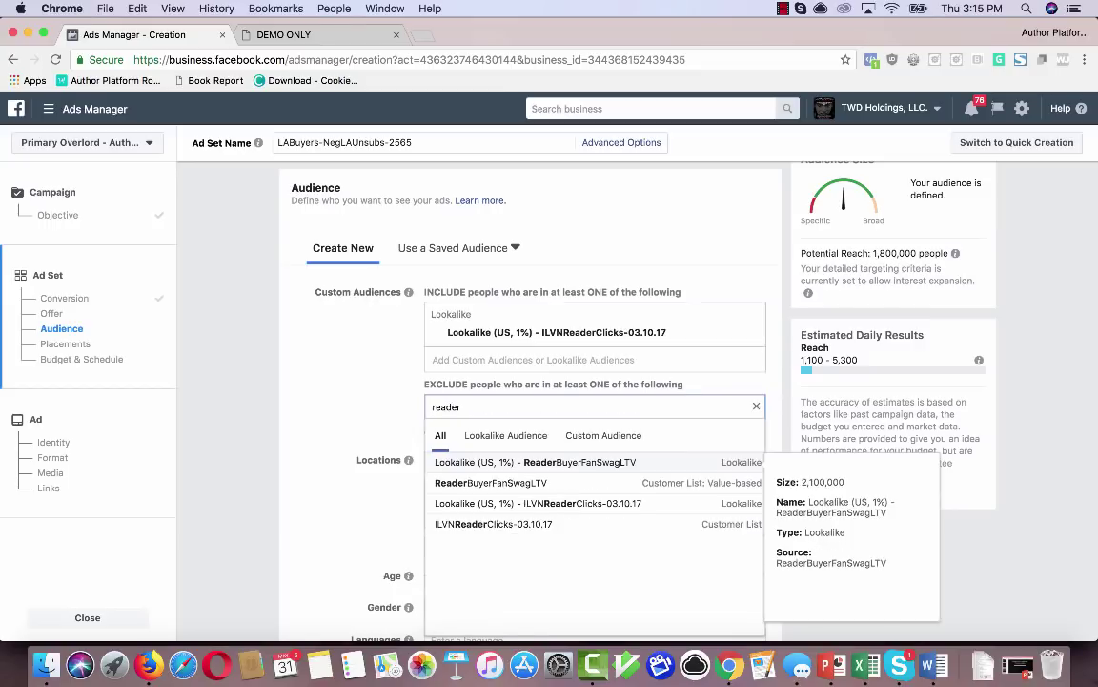
click(535, 462)
click(286, 264)
scroll(286, 264, down, 2)
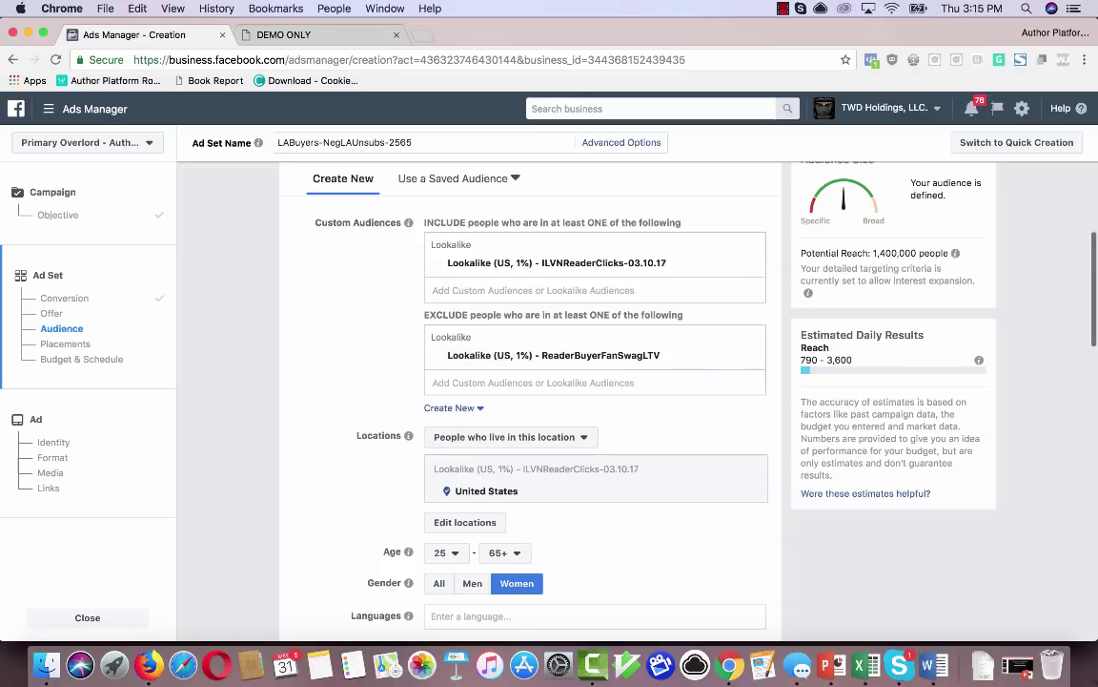
drag(918, 253, 873, 252)
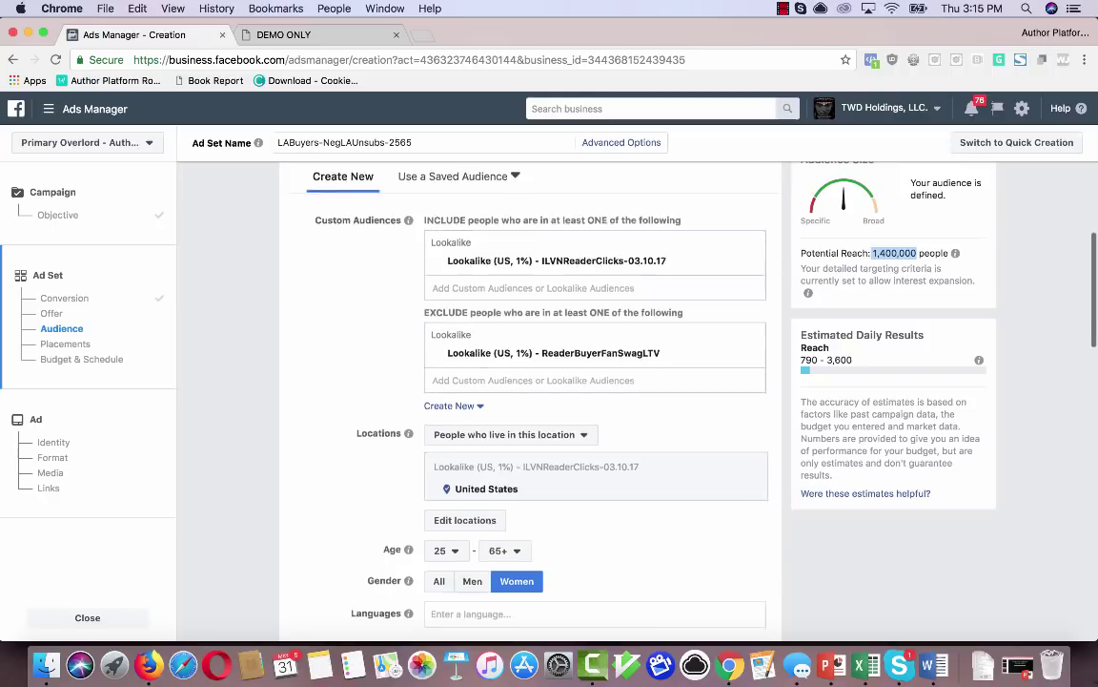
Step: Accept the ad set's existing budget, schedule and bid settings and continue to creating the ad
scroll(530, 400, down, 10)
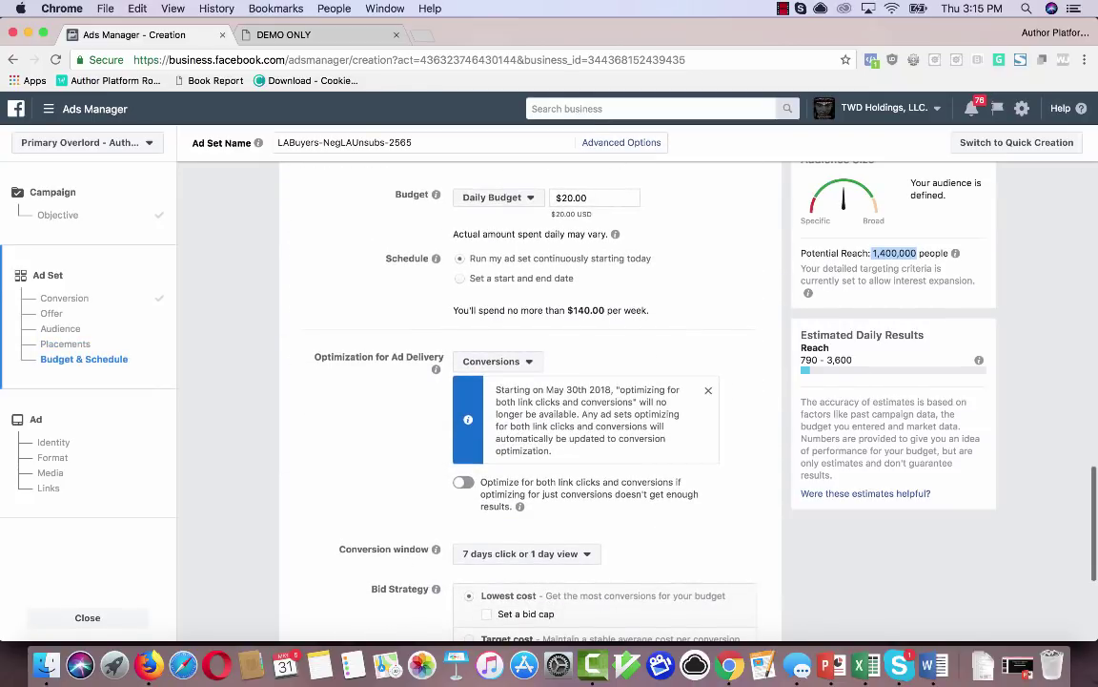
scroll(534, 401, down, 5)
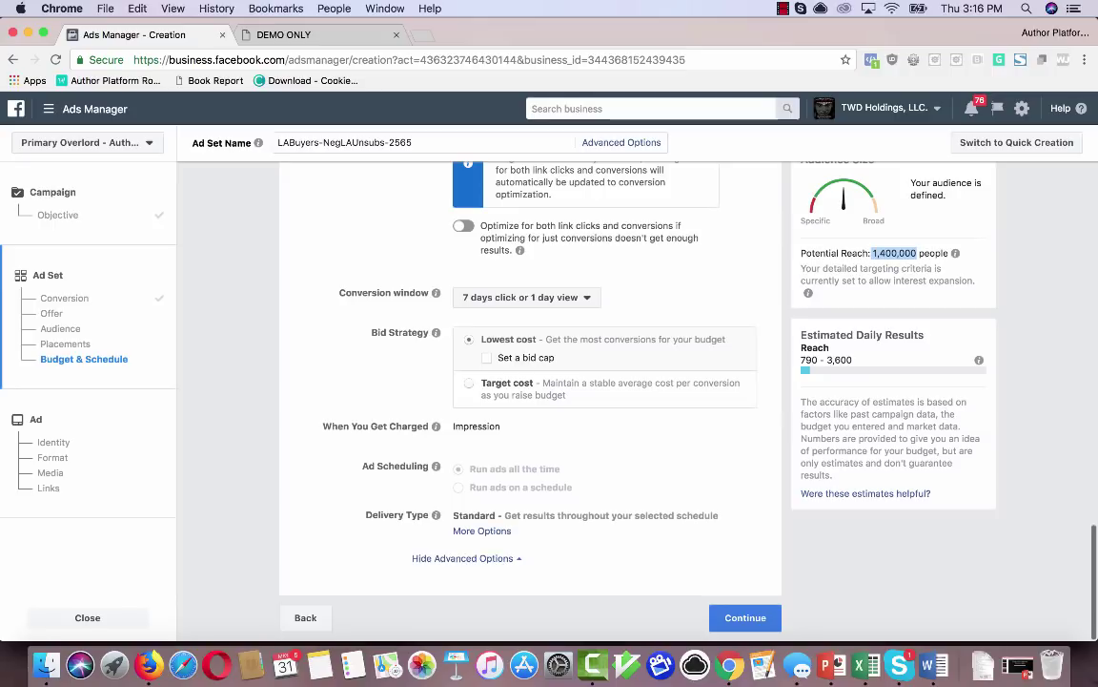
click(745, 617)
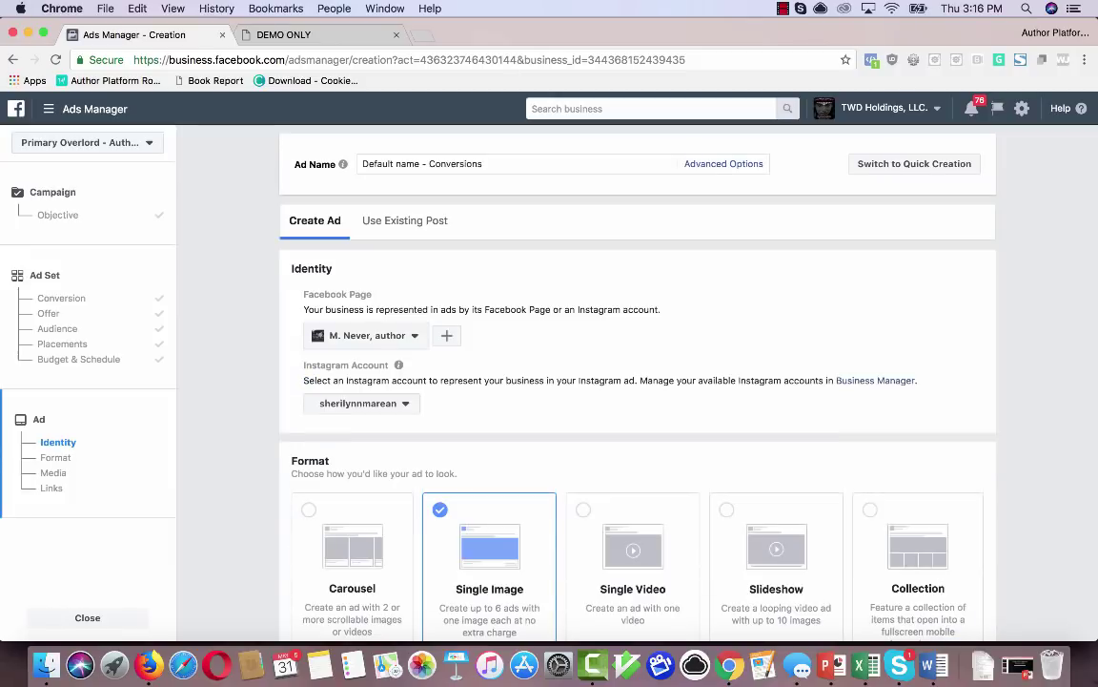
Step: Set the ad's identity to the Victoria Knight Facebook Page and the ilovevampirenovels Instagram account
click(366, 334)
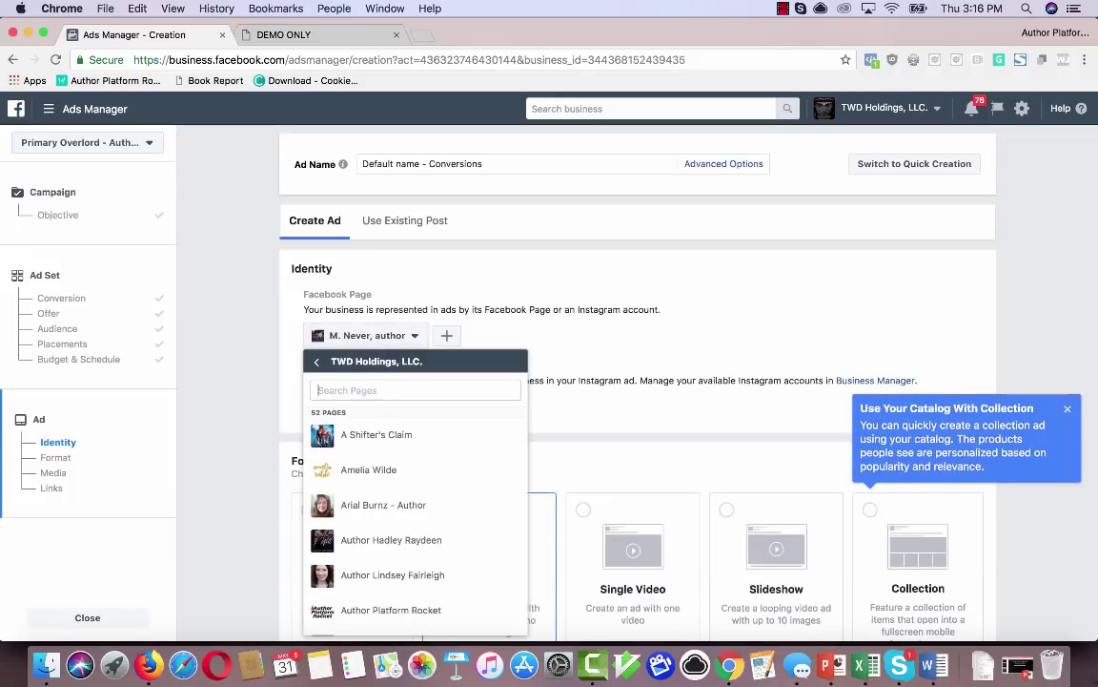
text(vic)
key(Return)
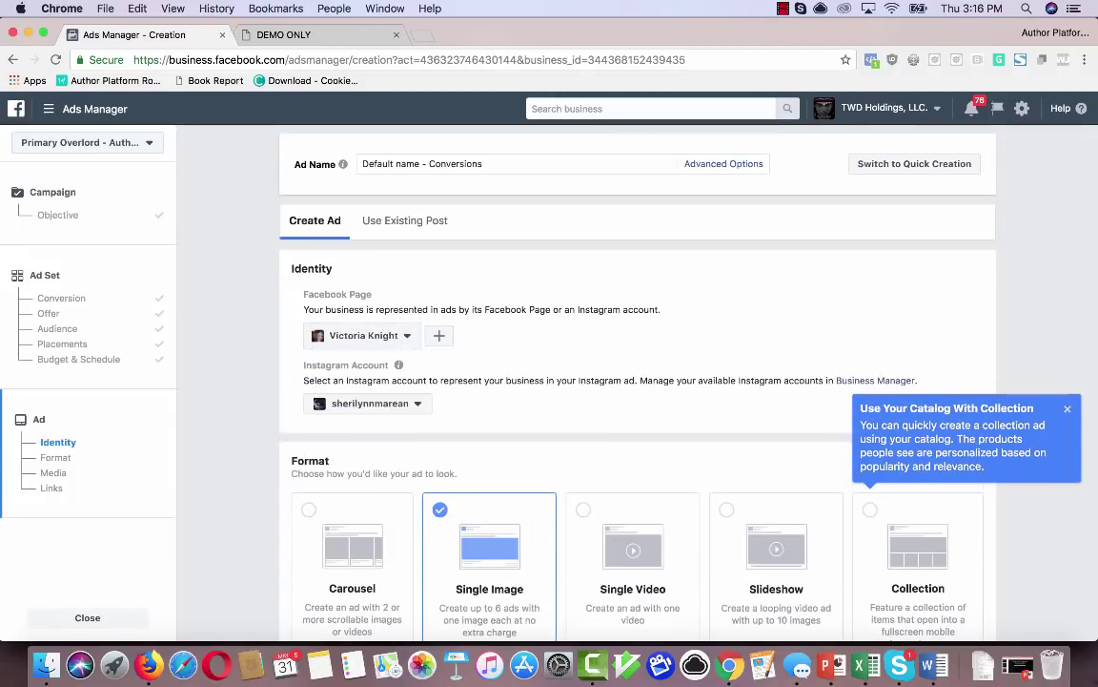
click(367, 404)
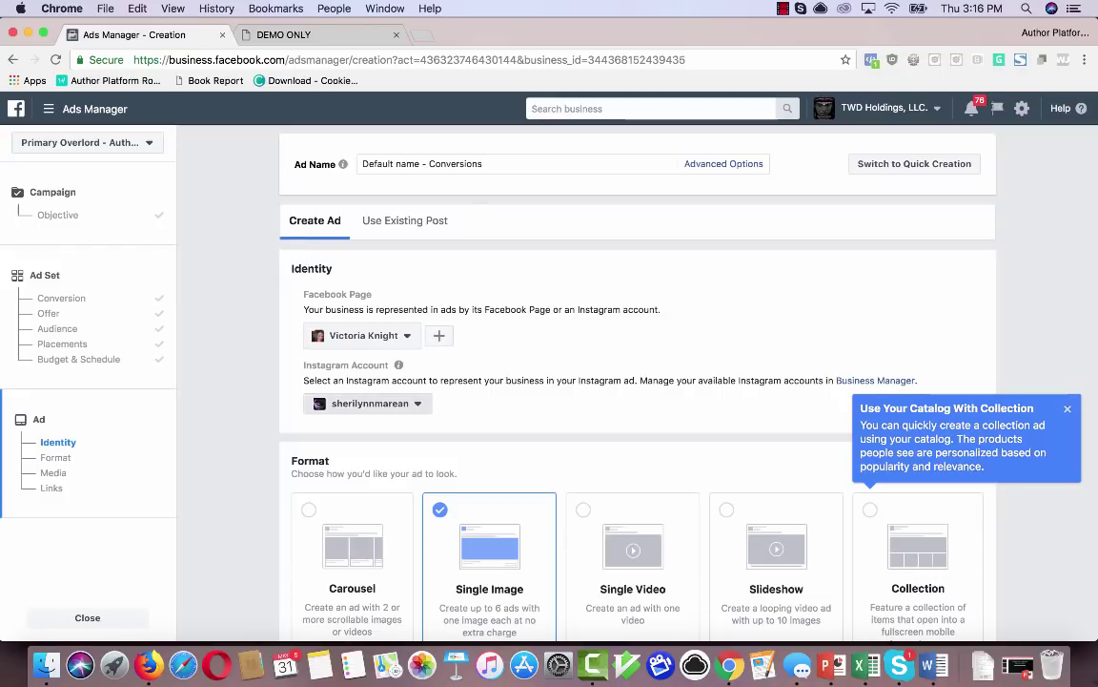
click(387, 450)
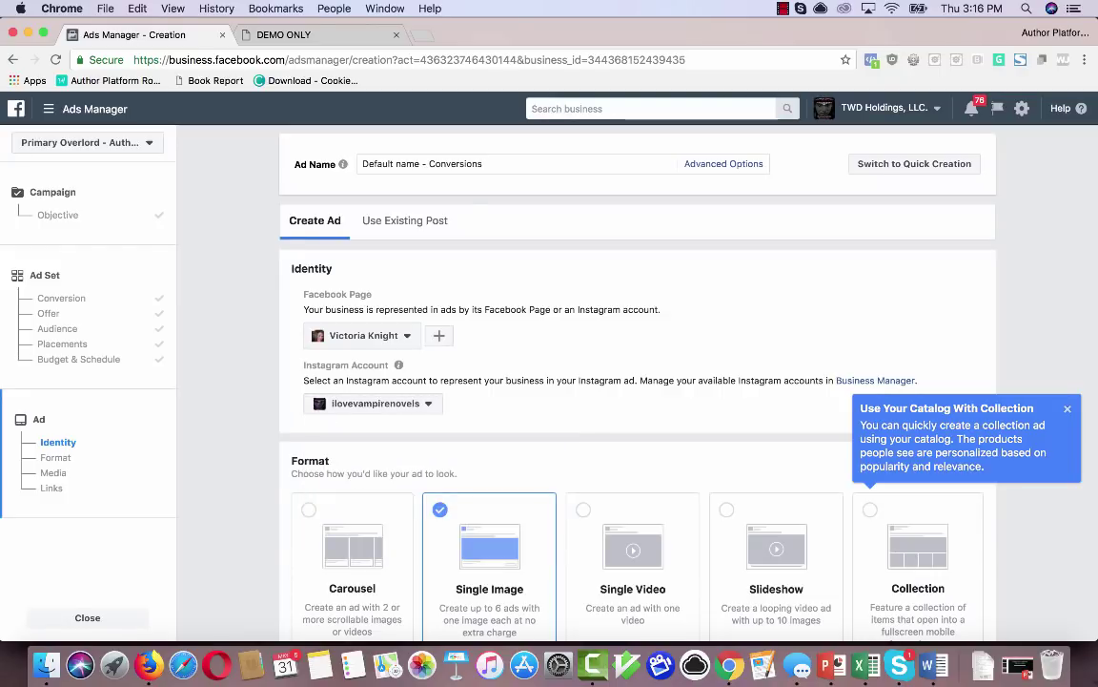
scroll(637, 401, down, 3)
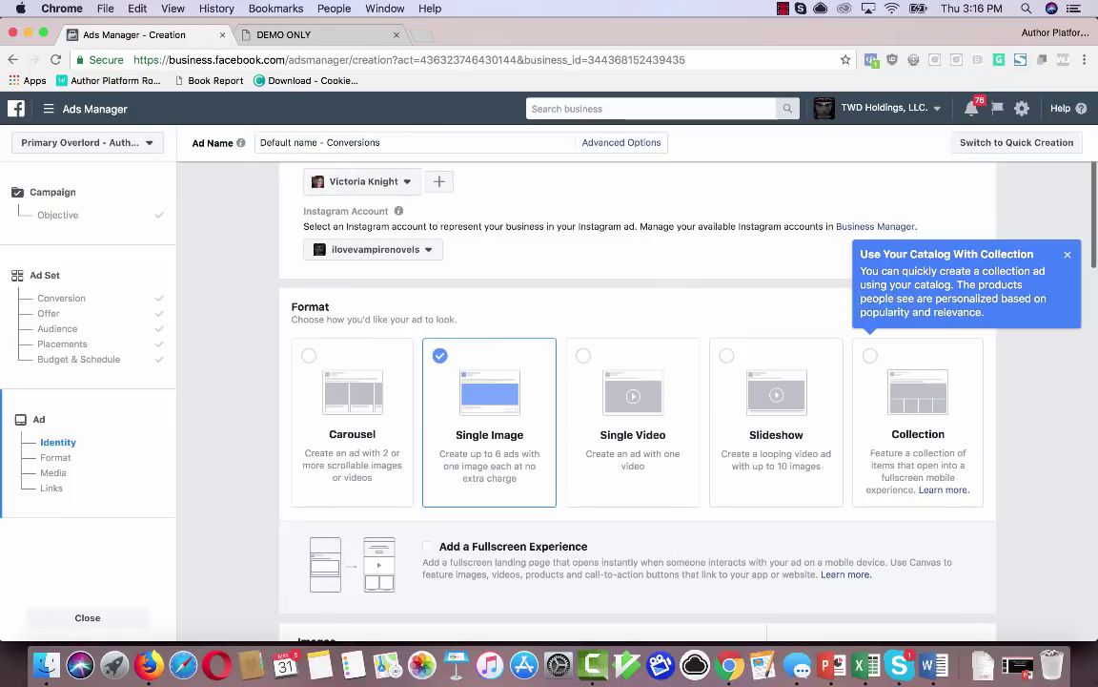
scroll(629, 381, down, 8)
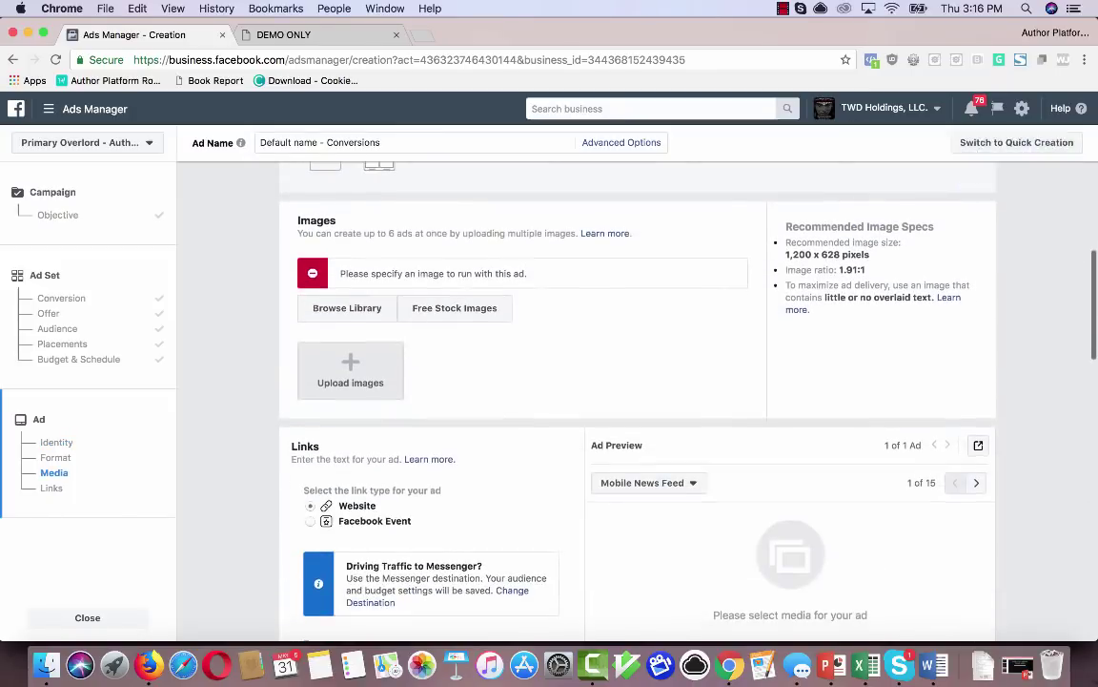
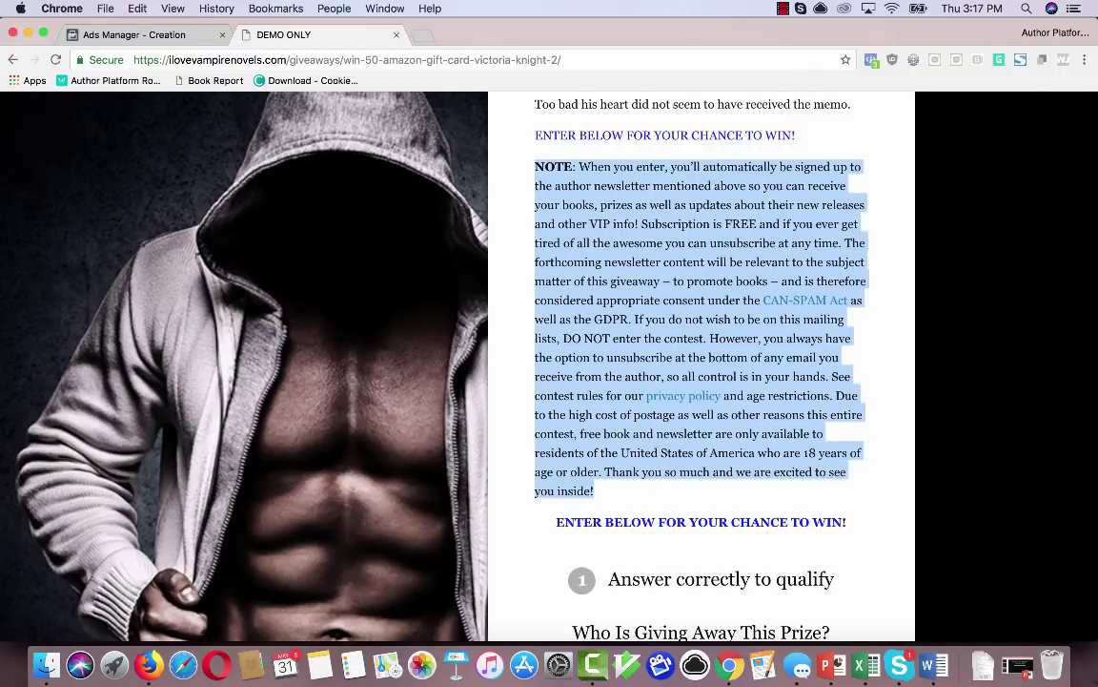
Step: Review the giveaway page's newsletter note and answer its qualifying question with "I Love Vampire Novels & Victoria Knight, Duh!"
click(594, 490)
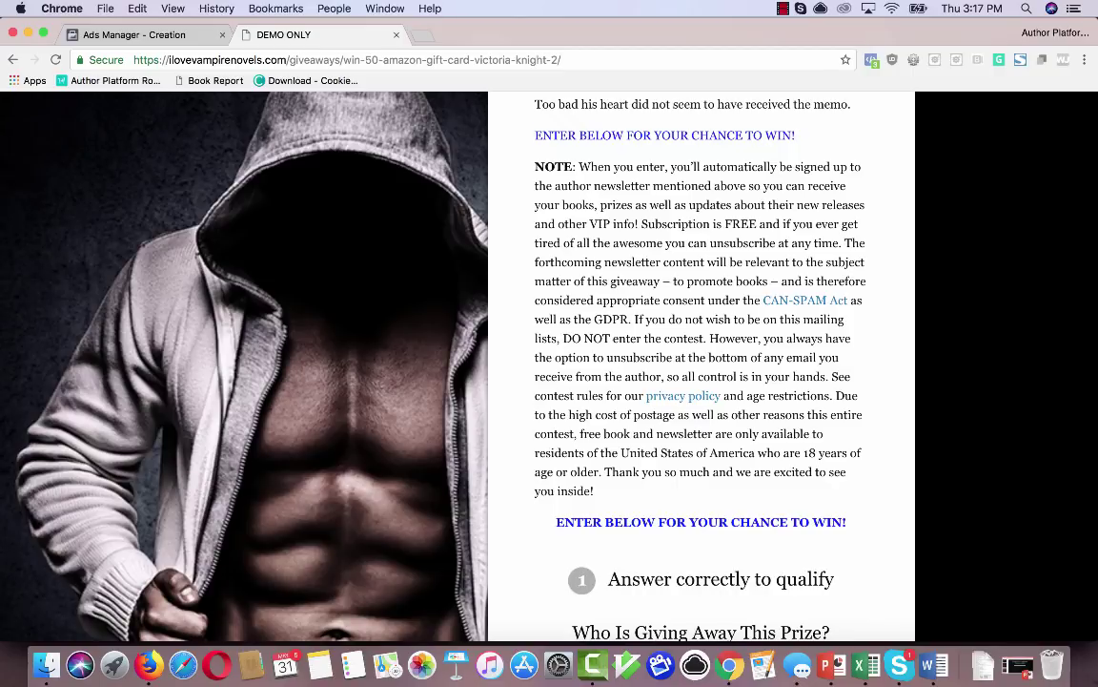
scroll(701, 363, down, 2)
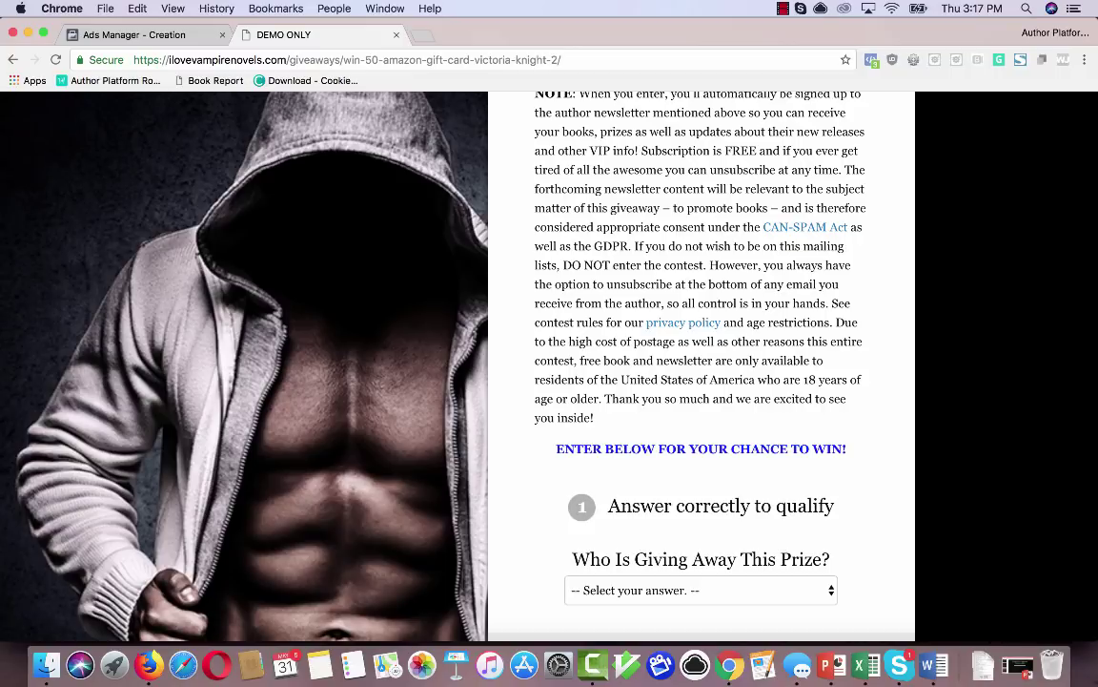
scroll(701, 381, down, 3)
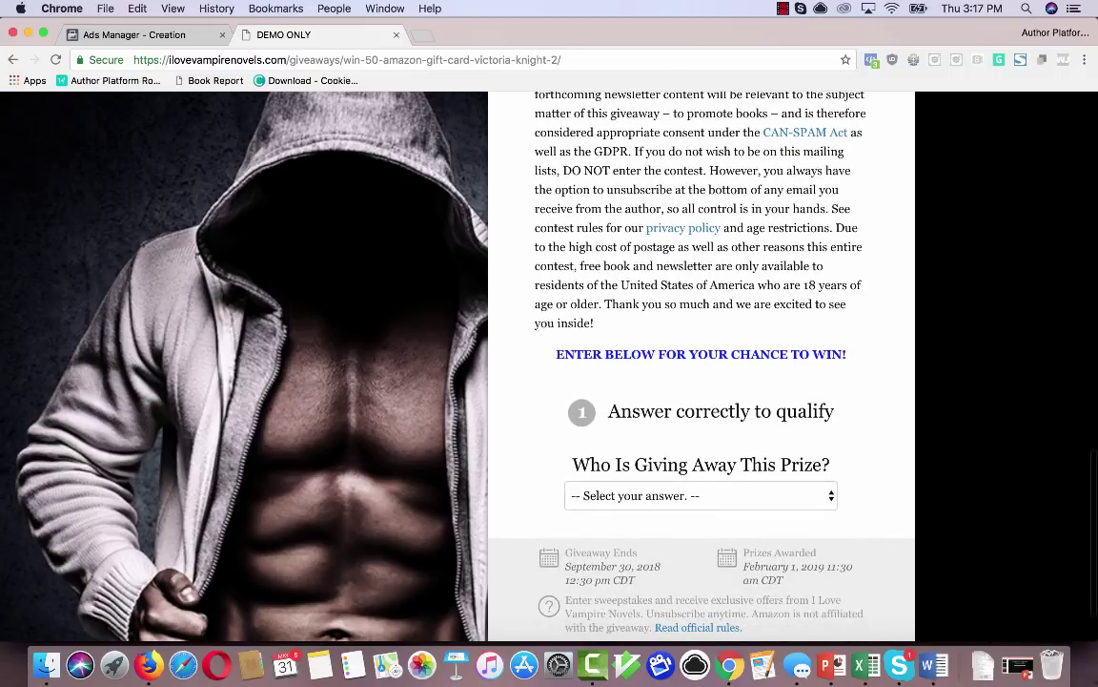
click(701, 495)
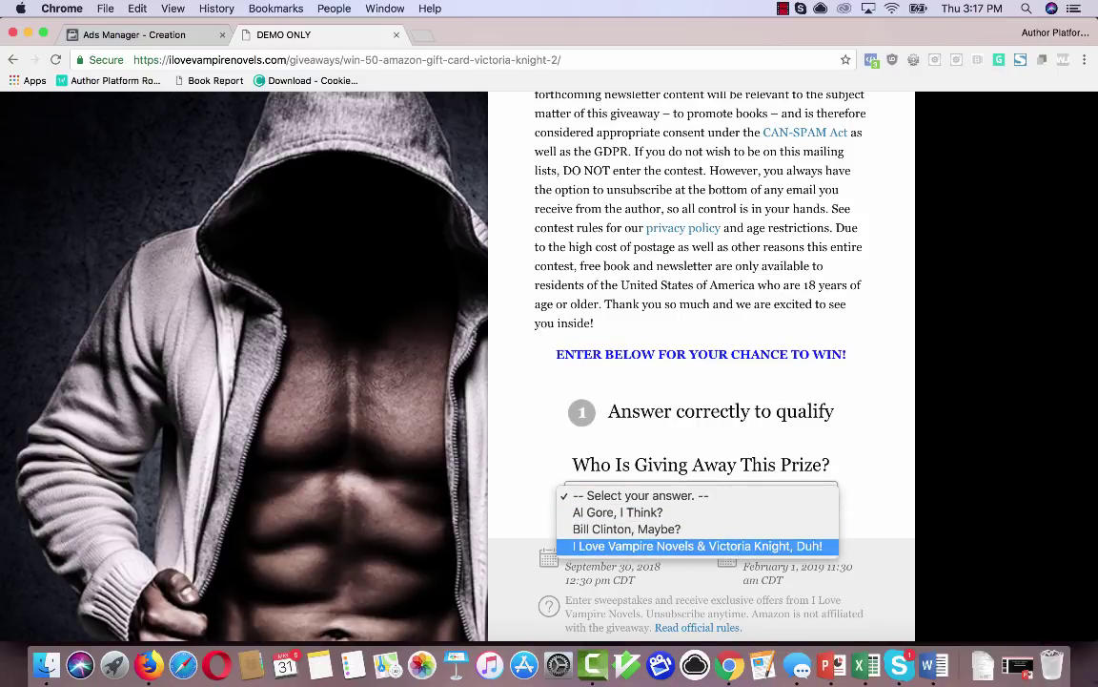
click(697, 545)
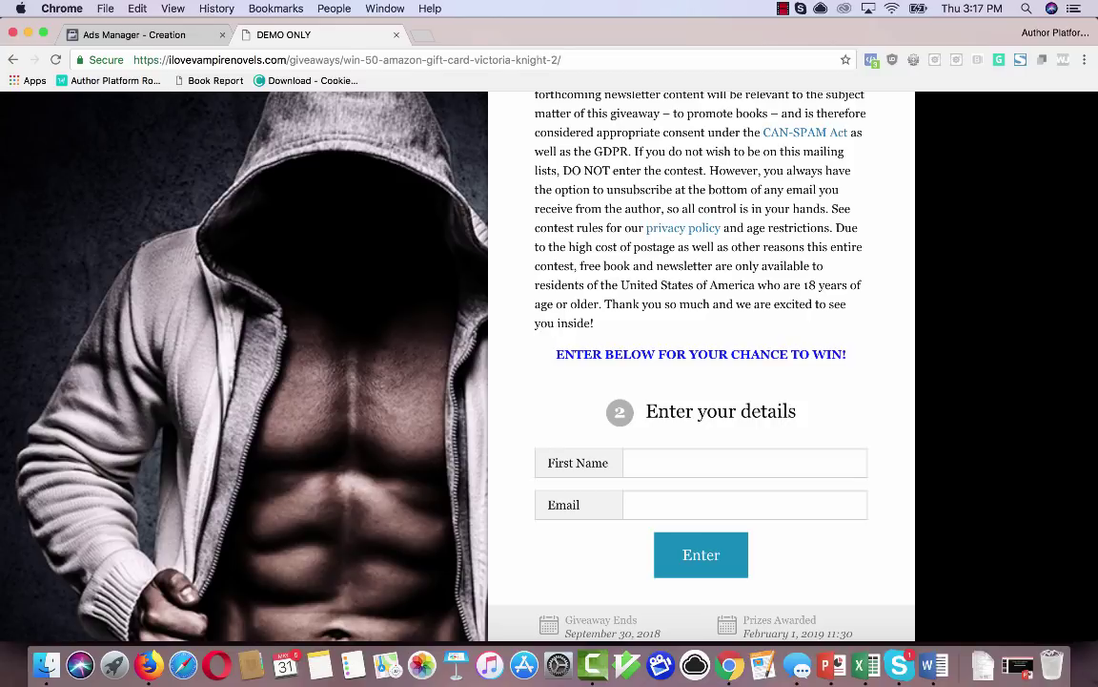
scroll(700, 382, up, 15)
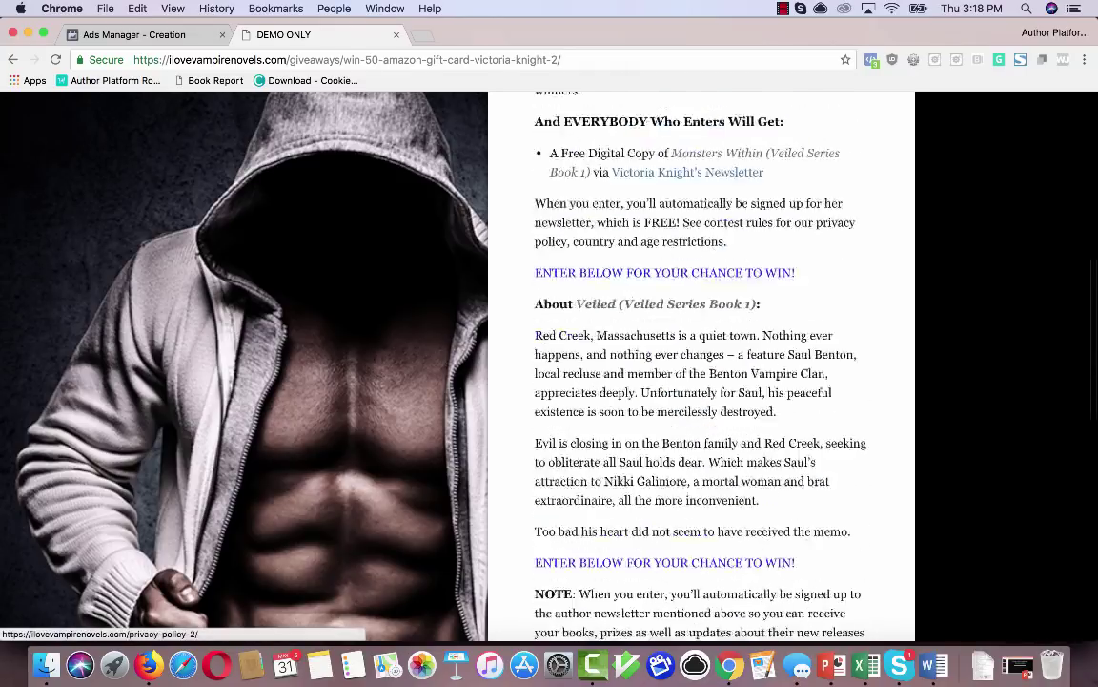
scroll(701, 382, up, 5)
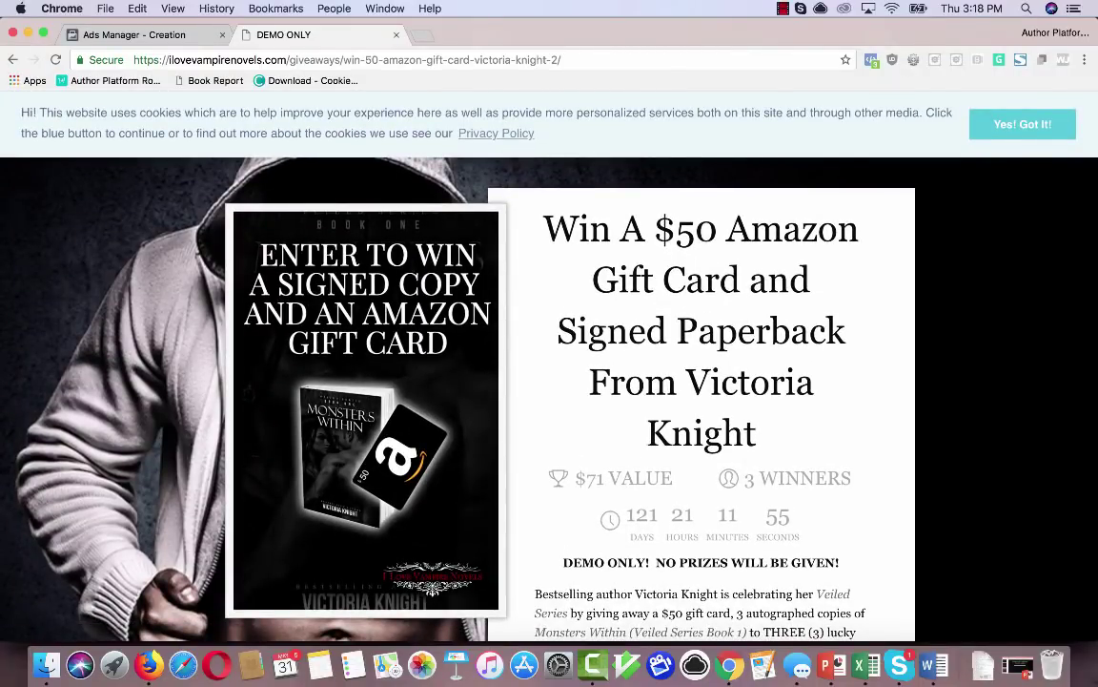
Step: Return to the ad in Ads Manager and set its website URL to the ilovevampirenovels.com $50 Amazon gift card giveaway page
click(134, 35)
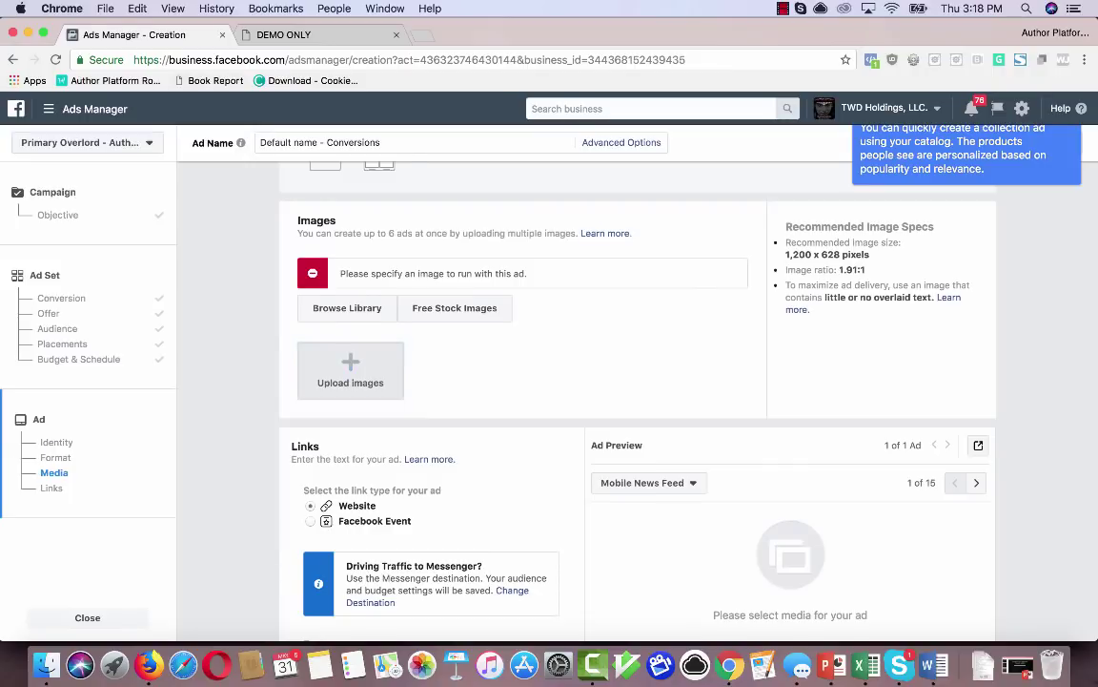
scroll(316, 325, down, 5)
click(418, 433)
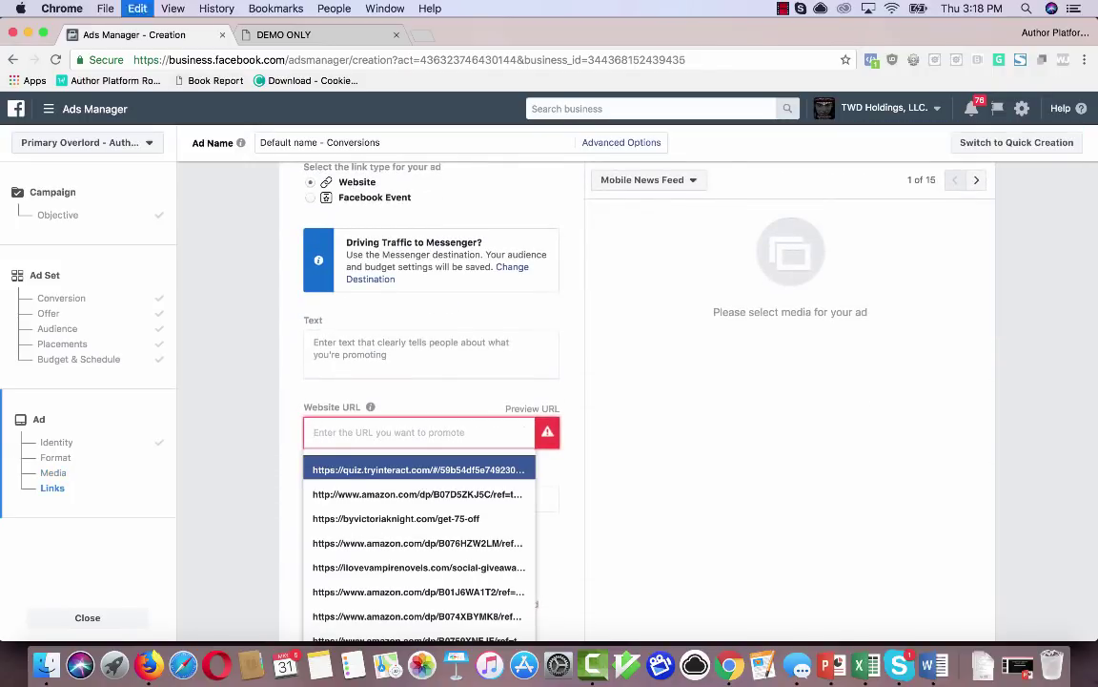
key(super+v)
key(Return)
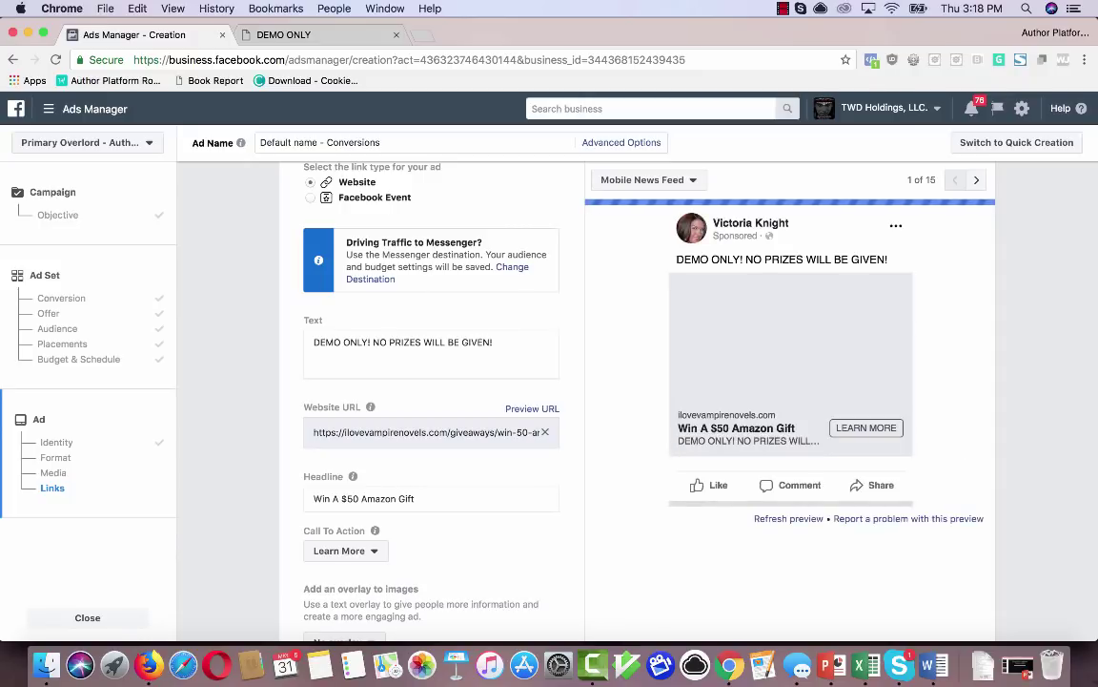
Step: Select both tattooed-torso-with-flames images and the dark-haired woman Paranormal Romance Authors image from the account library as additional ad images
scroll(429, 400, up, 5)
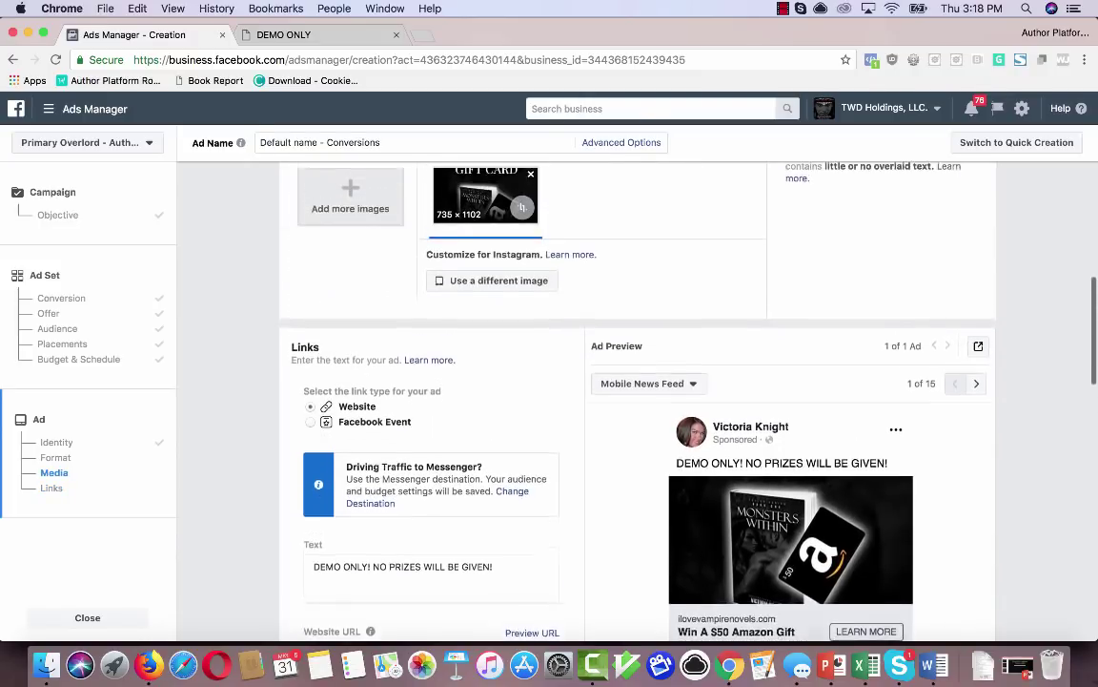
scroll(629, 401, up, 3)
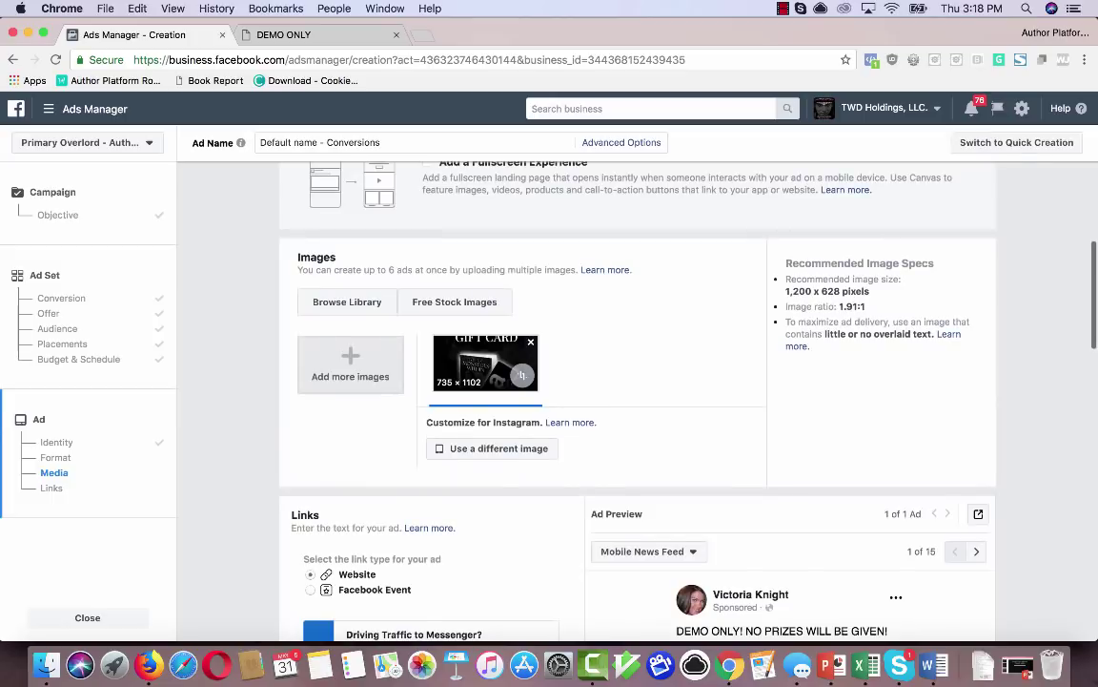
click(347, 301)
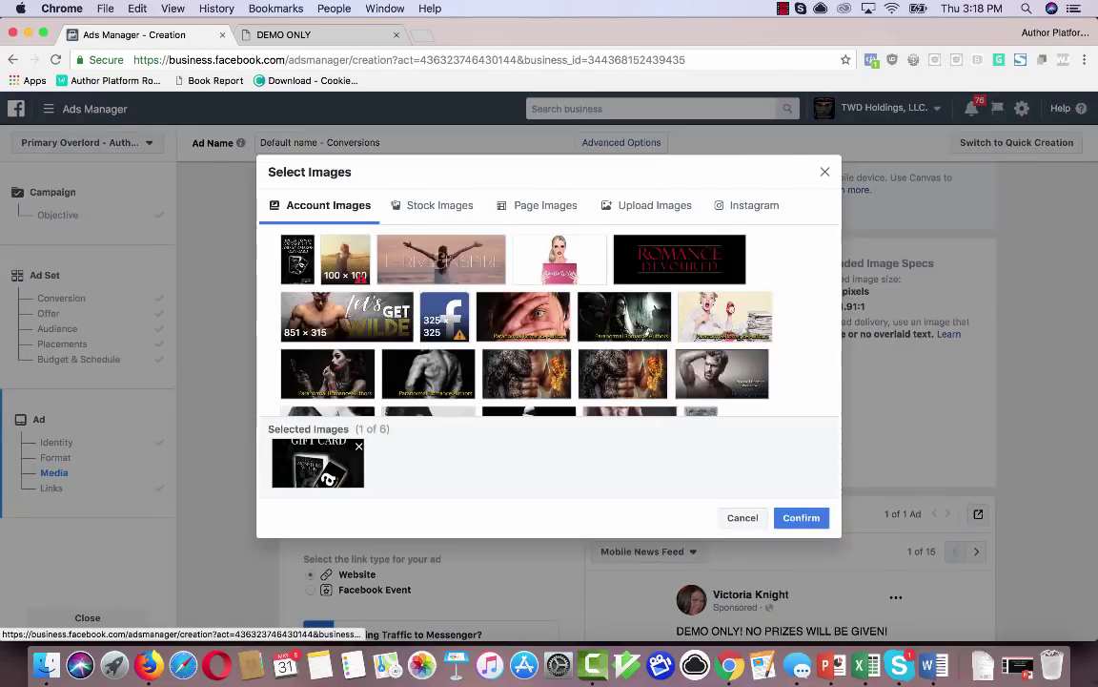
scroll(525, 324, down, 2)
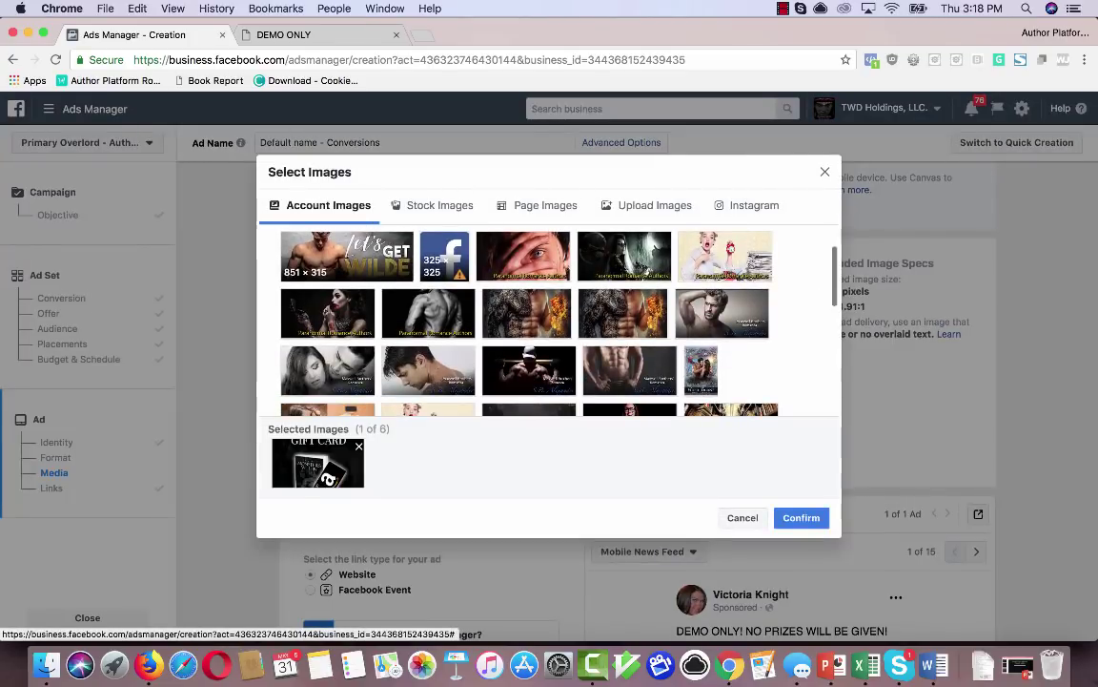
click(527, 313)
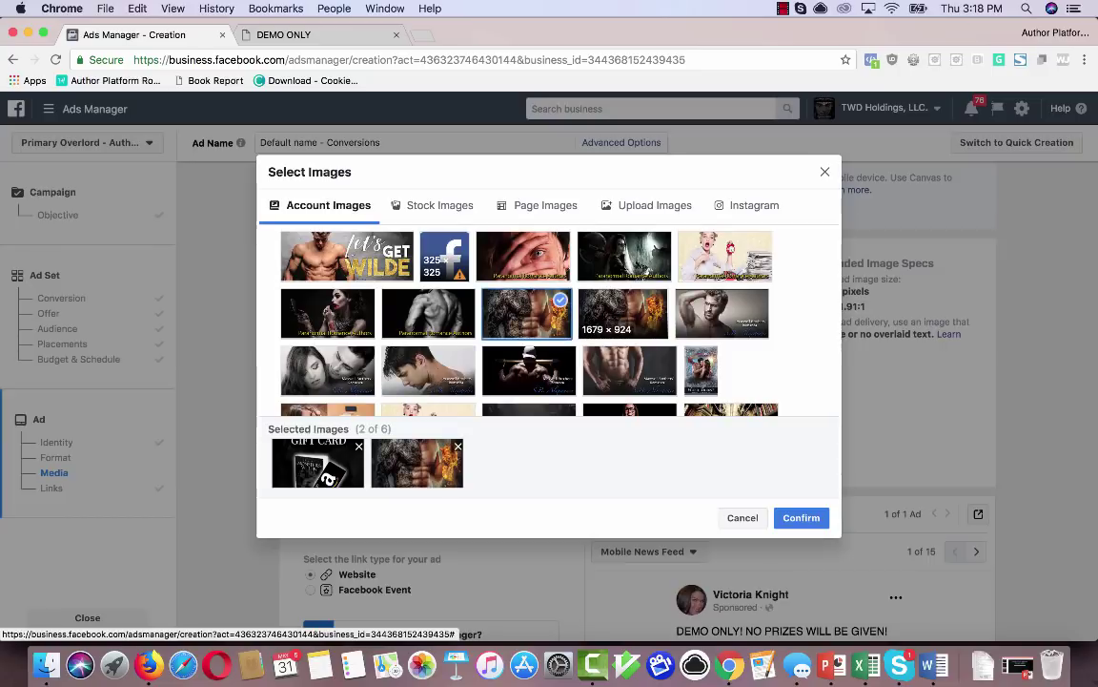
click(623, 312)
click(328, 314)
scroll(328, 315, up, 2)
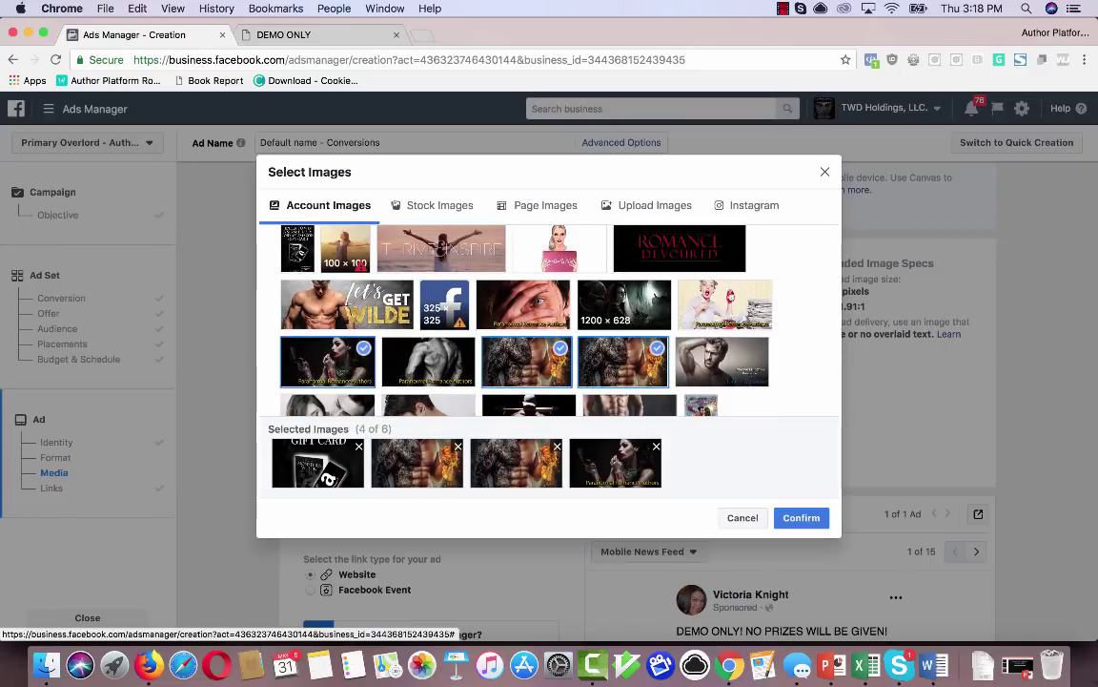
Step: Add the dark 1679 × 924 shirtless-man image and the KindleUnlimited woman-in-black image, and confirm the six-image selection
scroll(529, 319, down, 3)
scroll(530, 320, down, 3)
scroll(553, 305, down, 3)
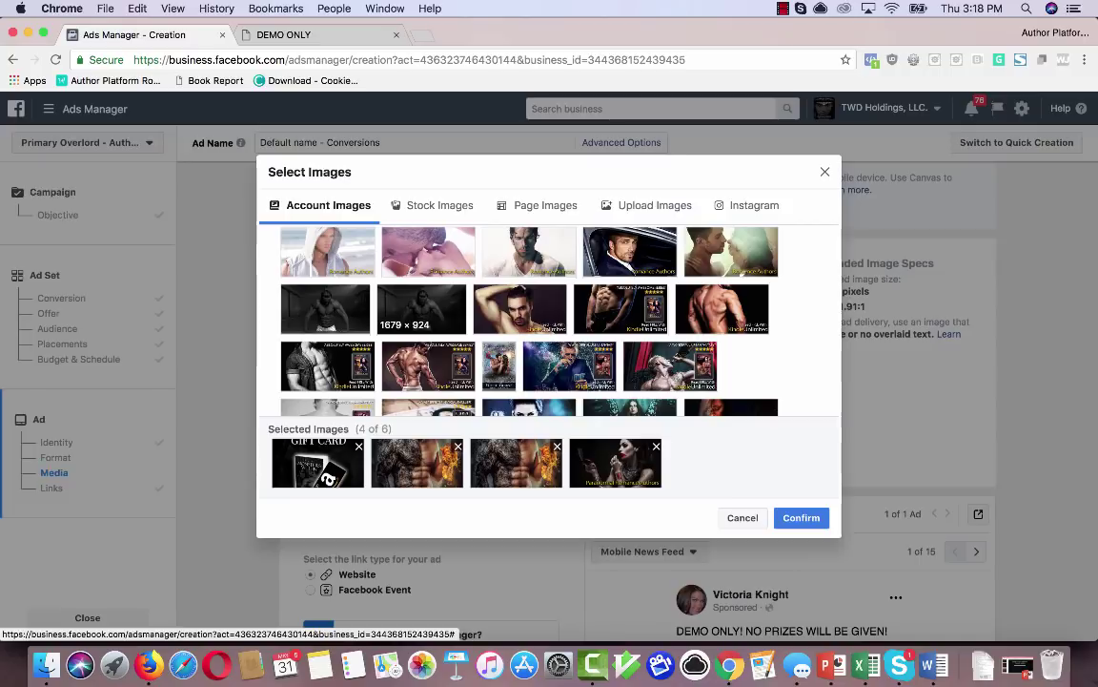
click(422, 308)
scroll(428, 305, down, 5)
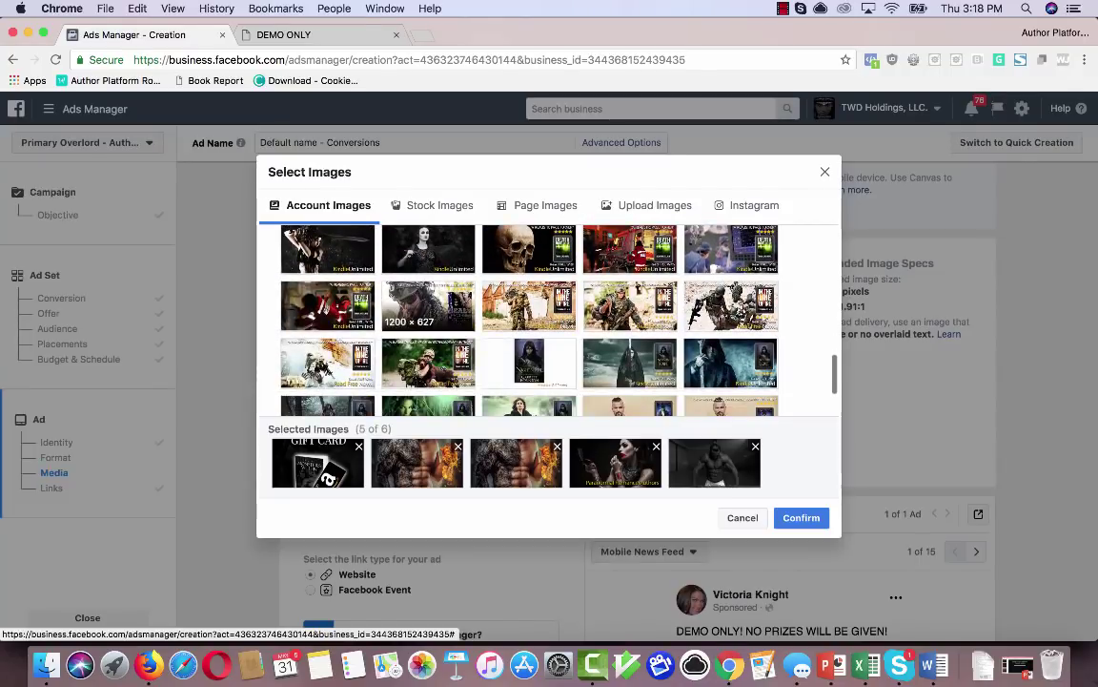
scroll(428, 305, down, 2)
scroll(630, 281, down, 6)
scroll(630, 281, down, 8)
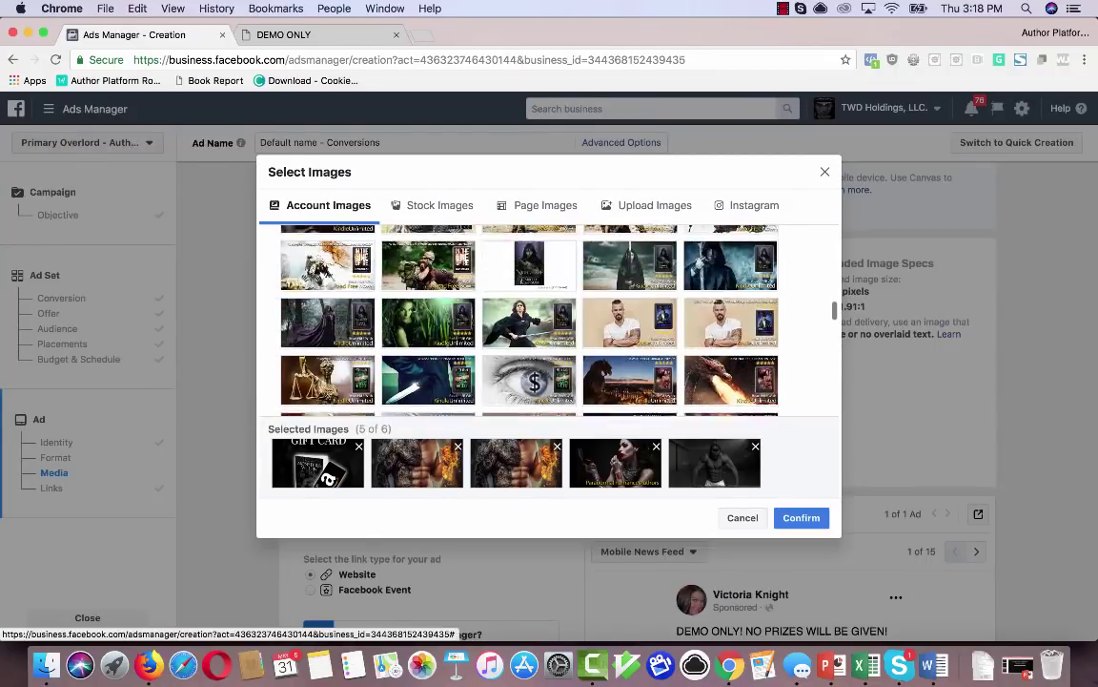
scroll(429, 310, up, 5)
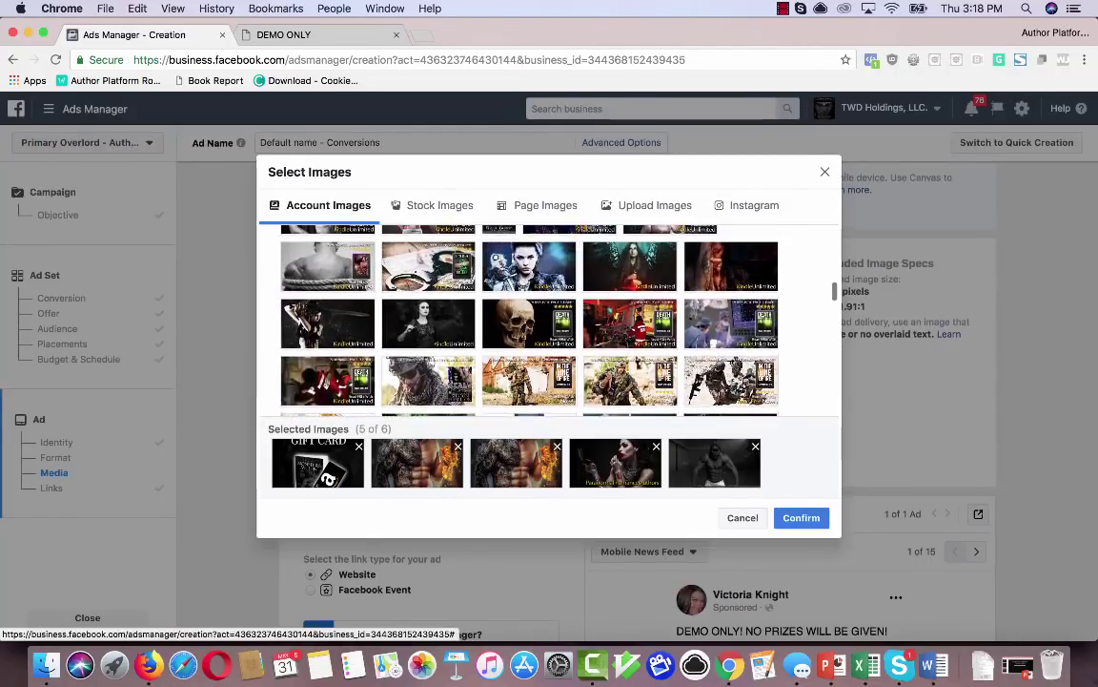
click(429, 322)
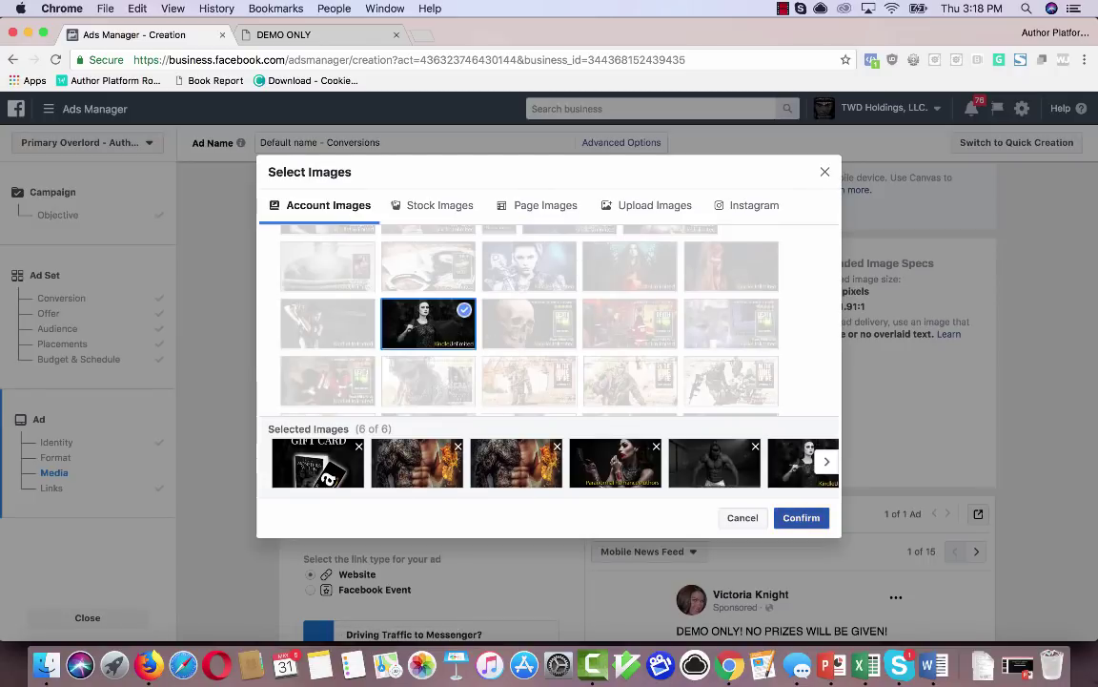
click(801, 516)
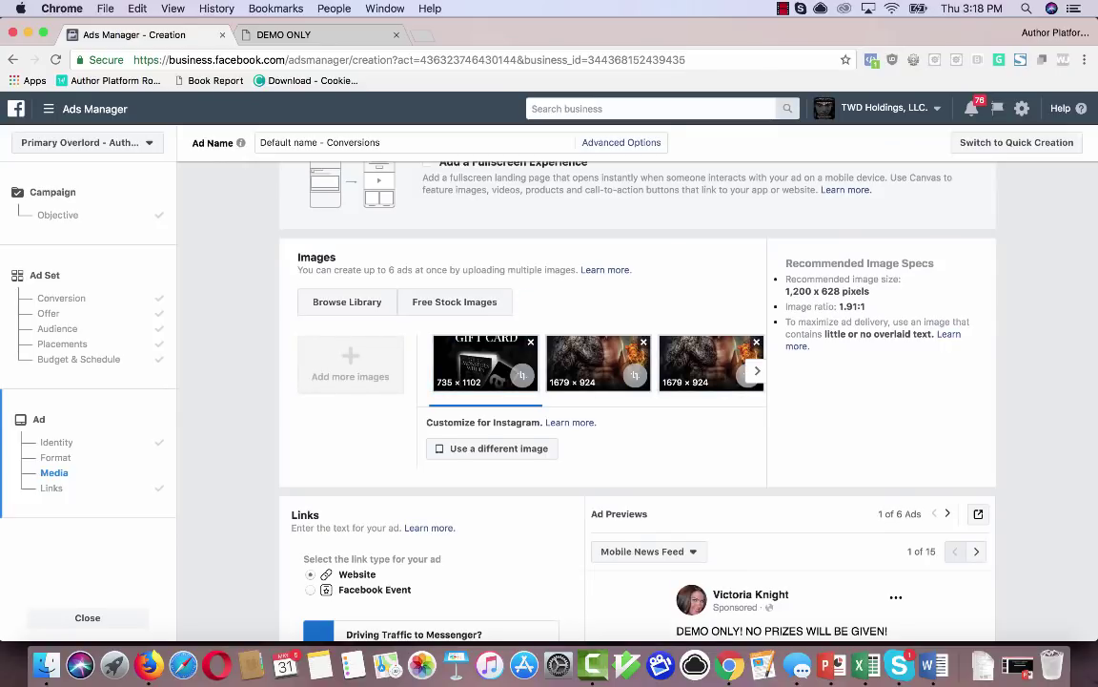
Step: Replace the ad's text with the giveaway page's paragraph from "Bestselling author Victoria Knight is celebrating her Veiled Series" to "THREE (3) lucky winners."
scroll(637, 401, down, 5)
scroll(637, 400, down, 3)
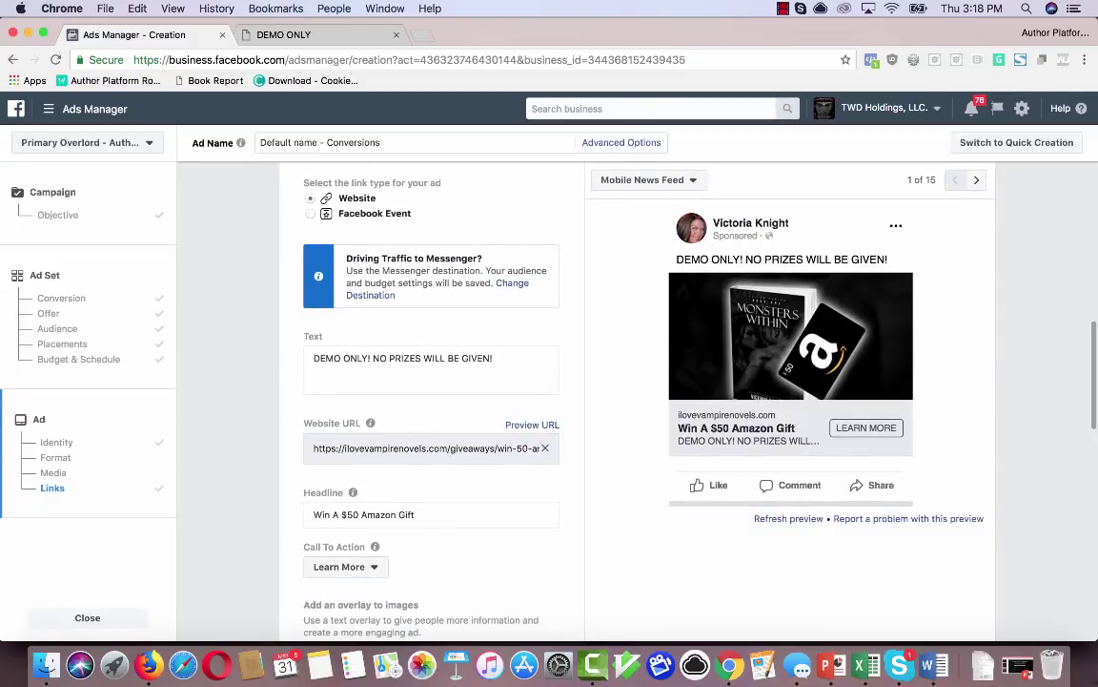
key(ctrl+Tab)
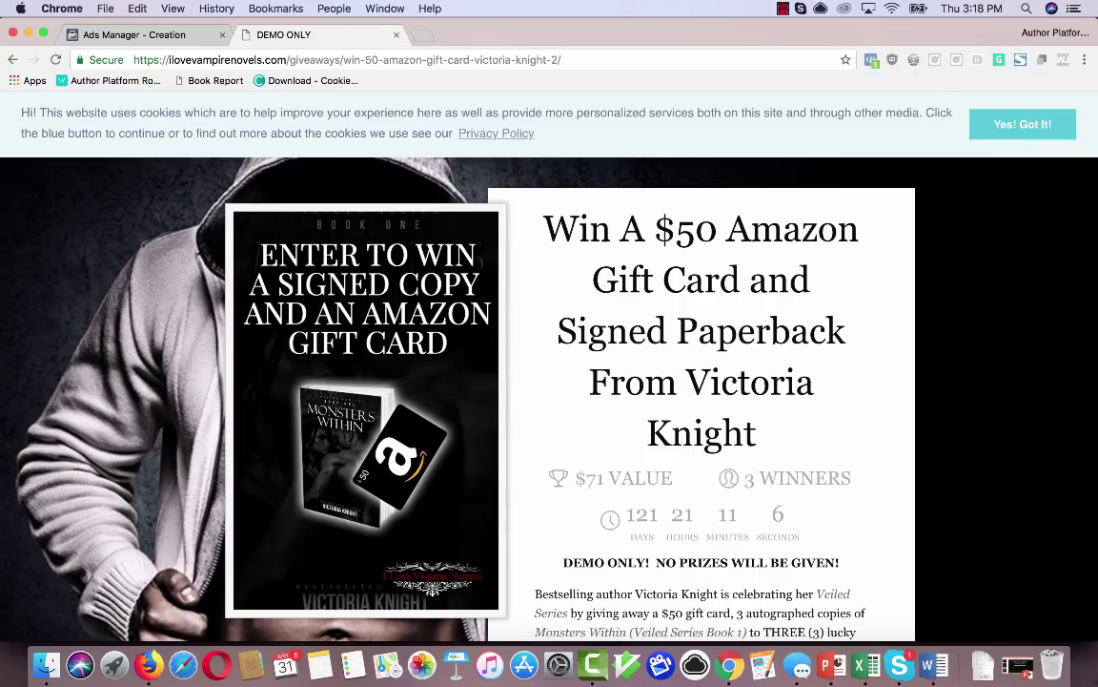
scroll(550, 381, down, 4)
drag(581, 471, 491, 381)
key(super+c)
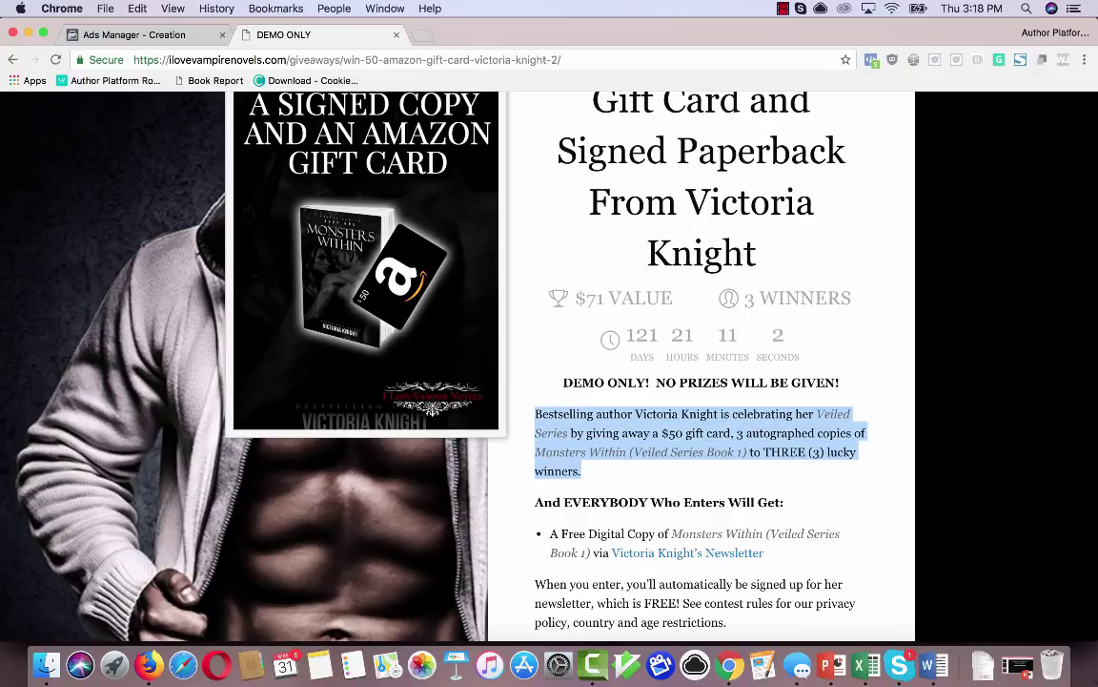
click(141, 34)
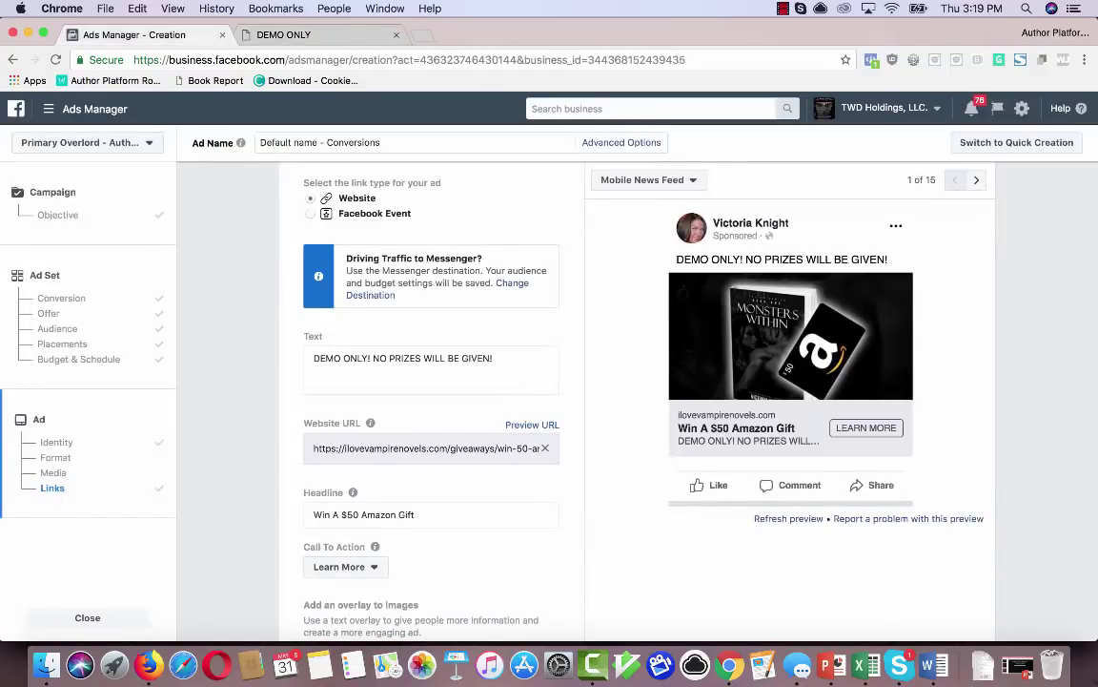
click(387, 358)
key(super+a)
key(super+v)
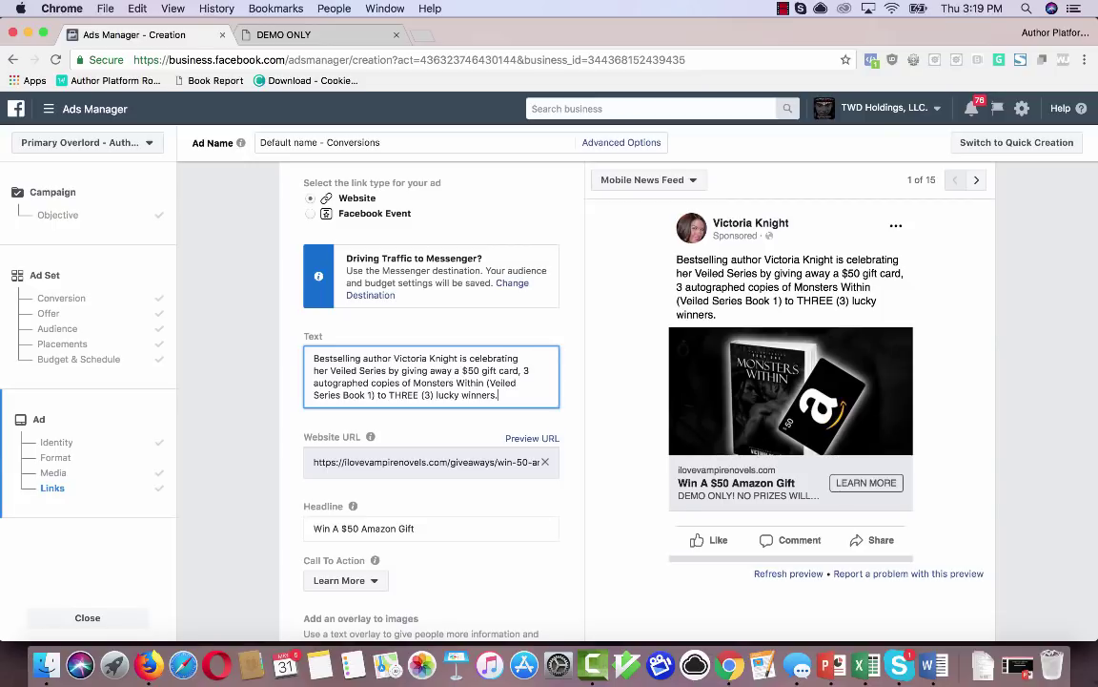
Step: Consult the giveaway page's free digital copy offer and set the ad's headline to "Subscribe For Your Free Copy Now"
scroll(431, 400, down, 3)
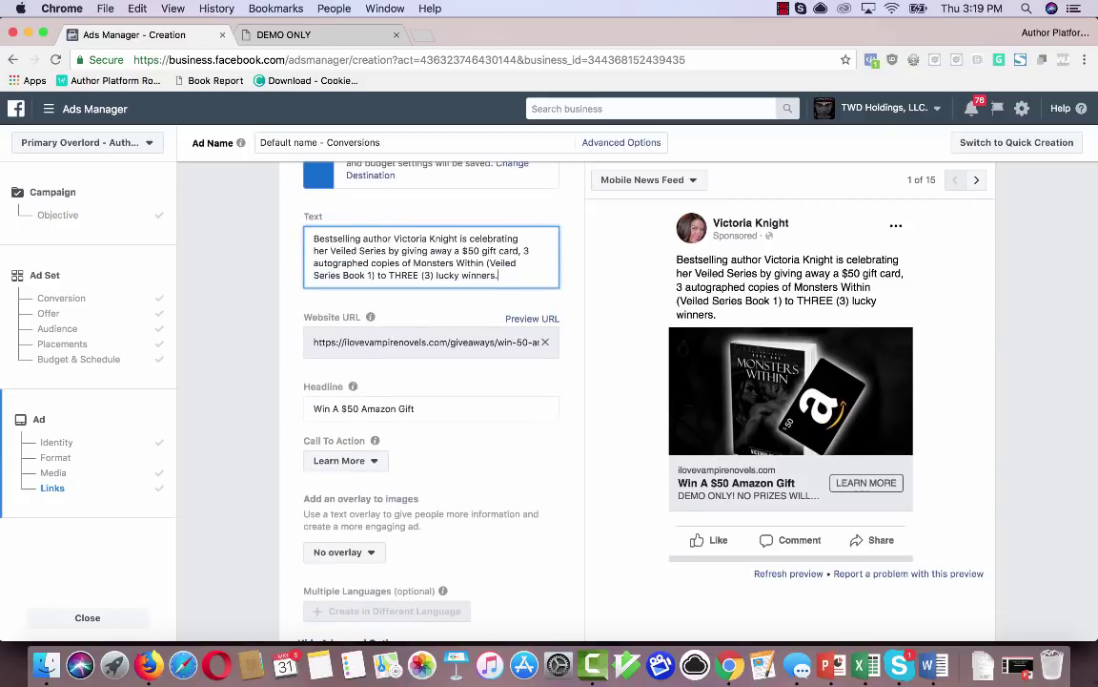
key(ctrl+Tab)
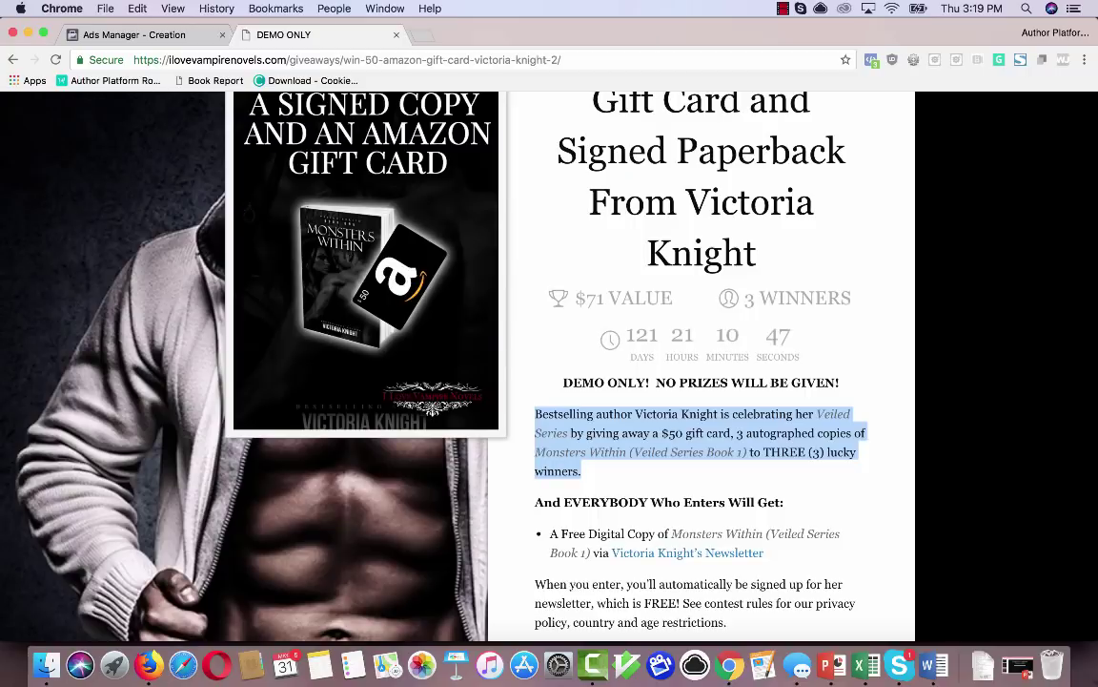
scroll(549, 367, down, 3)
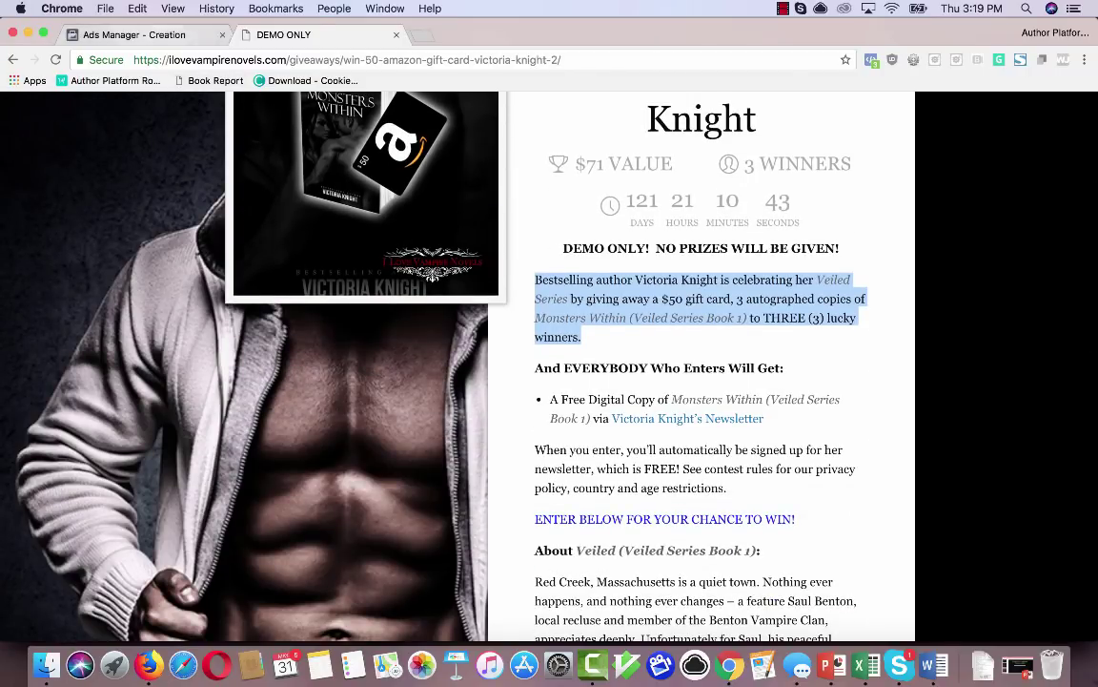
key(ctrl+shift+Tab)
triple_click(411, 408)
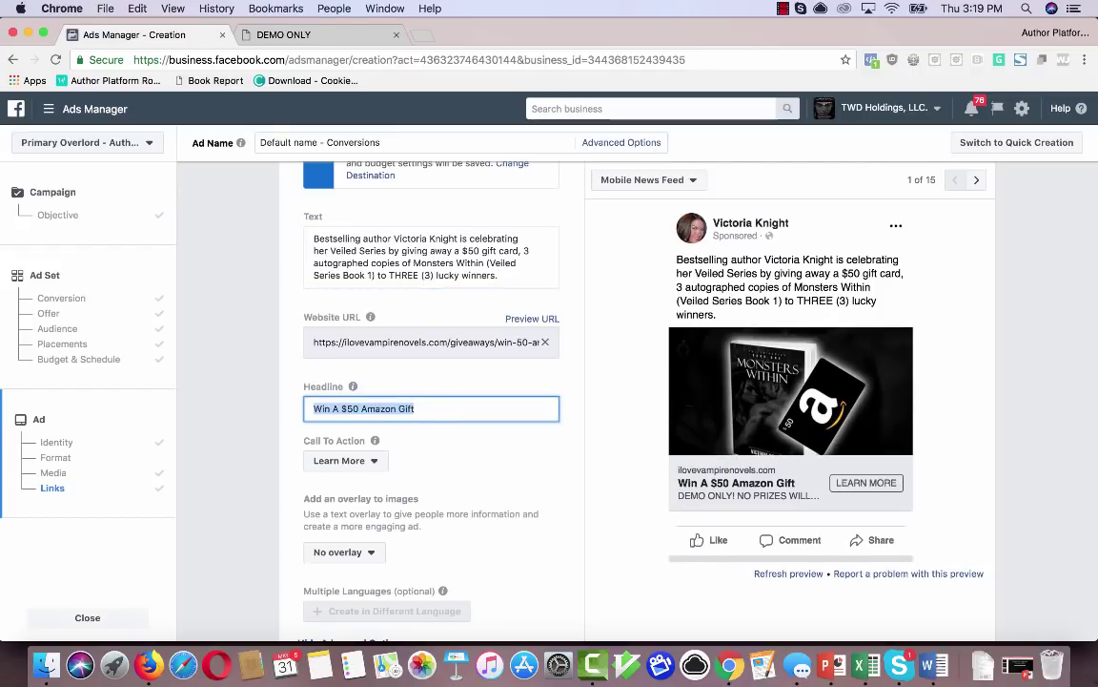
text(Subs)
key(BackSpace)
key(BackSpace)
text(ubscribe For Your)
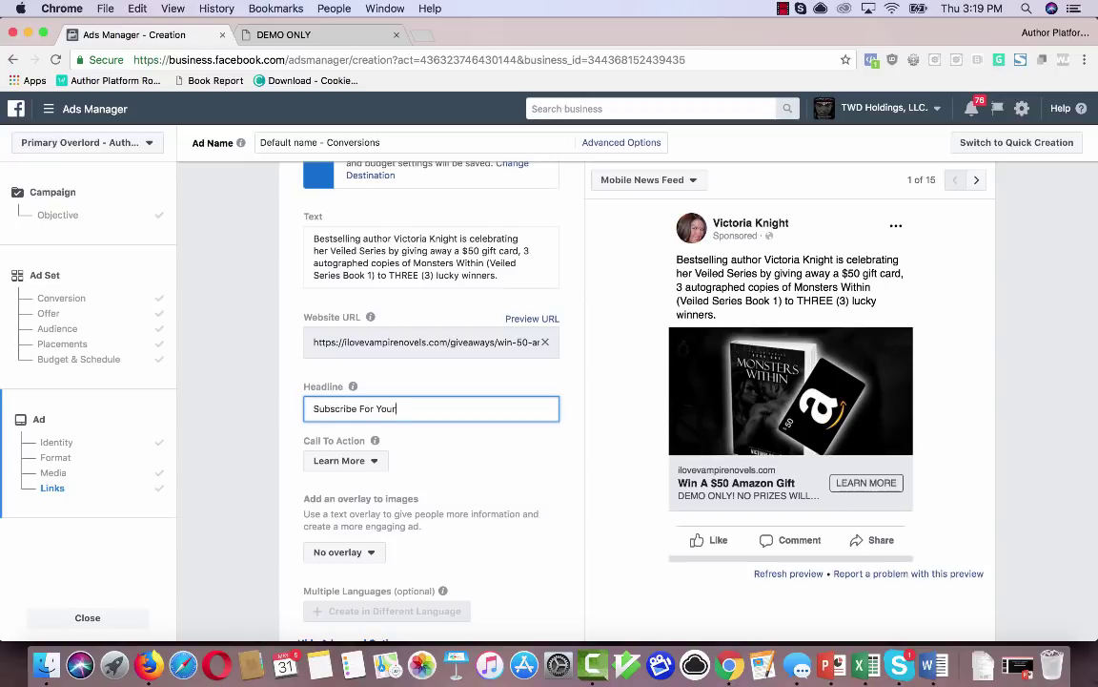
text( Free Copy Now)
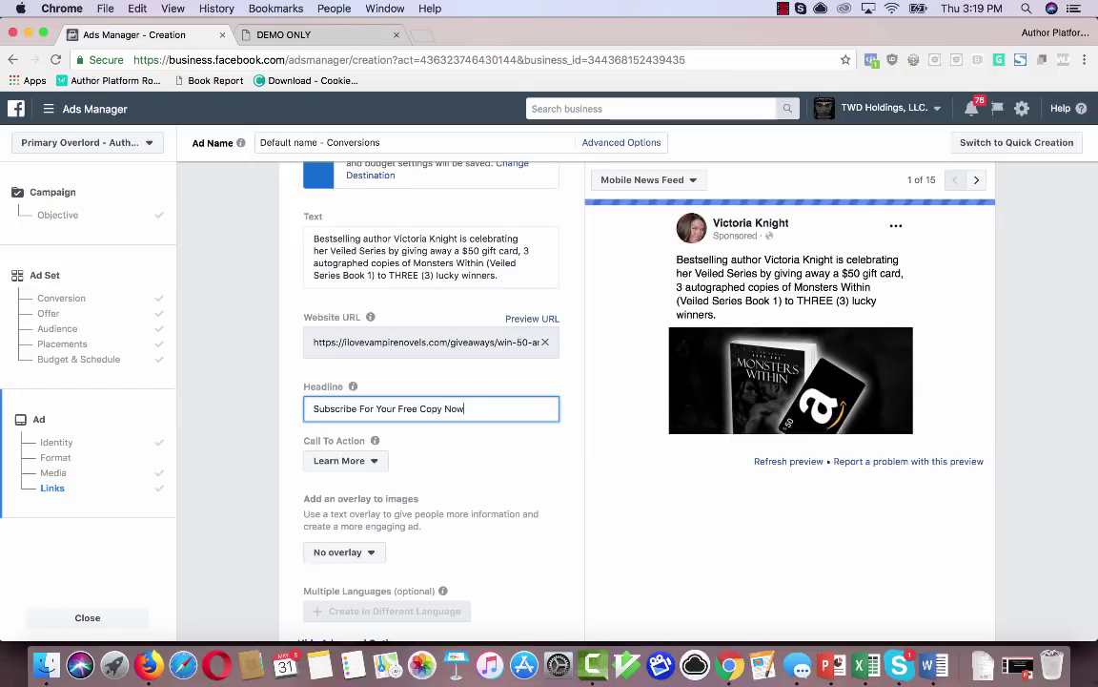
Step: Set the ad's call to action to Subscribe
click(345, 460)
scroll(357, 352, down, 3)
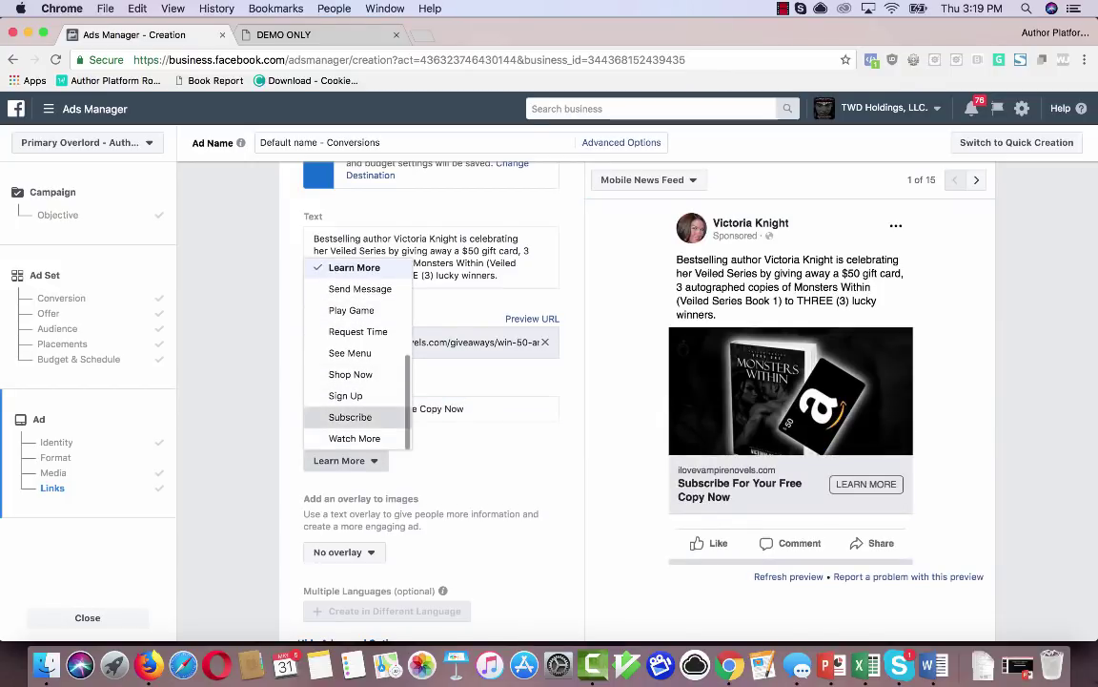
click(350, 416)
Step: Change the ad's headline to "Everyone Who Enters Gets A Free Copy!"
double_click(431, 408)
key(ctrl+a)
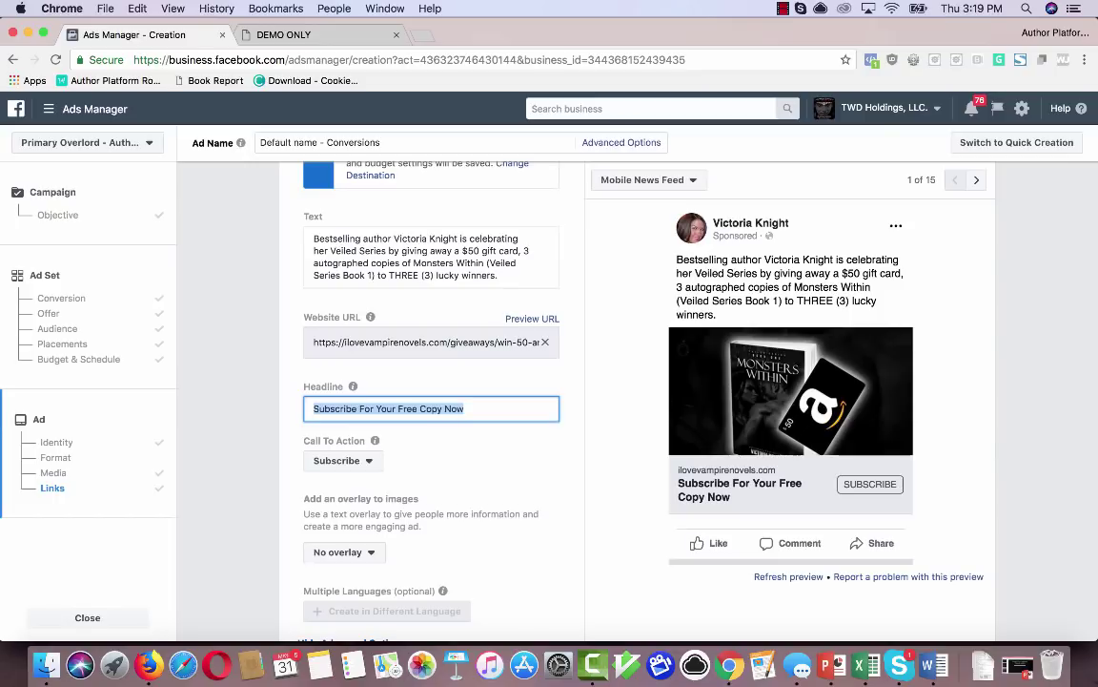
text(E)
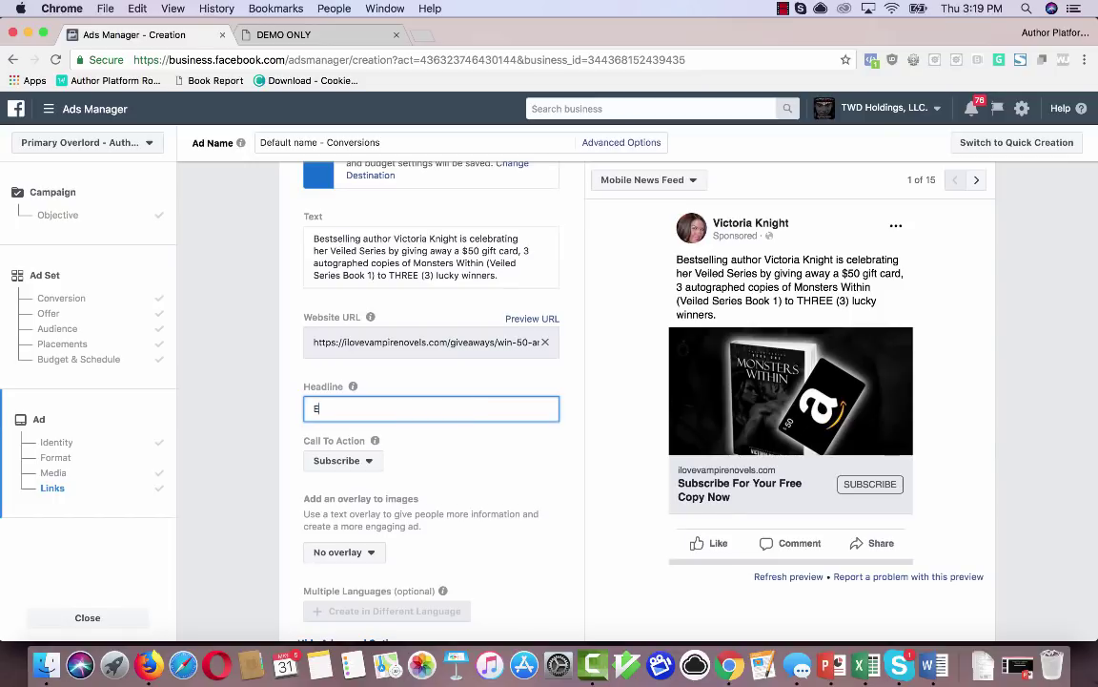
text(very one Who Enters Gets A )
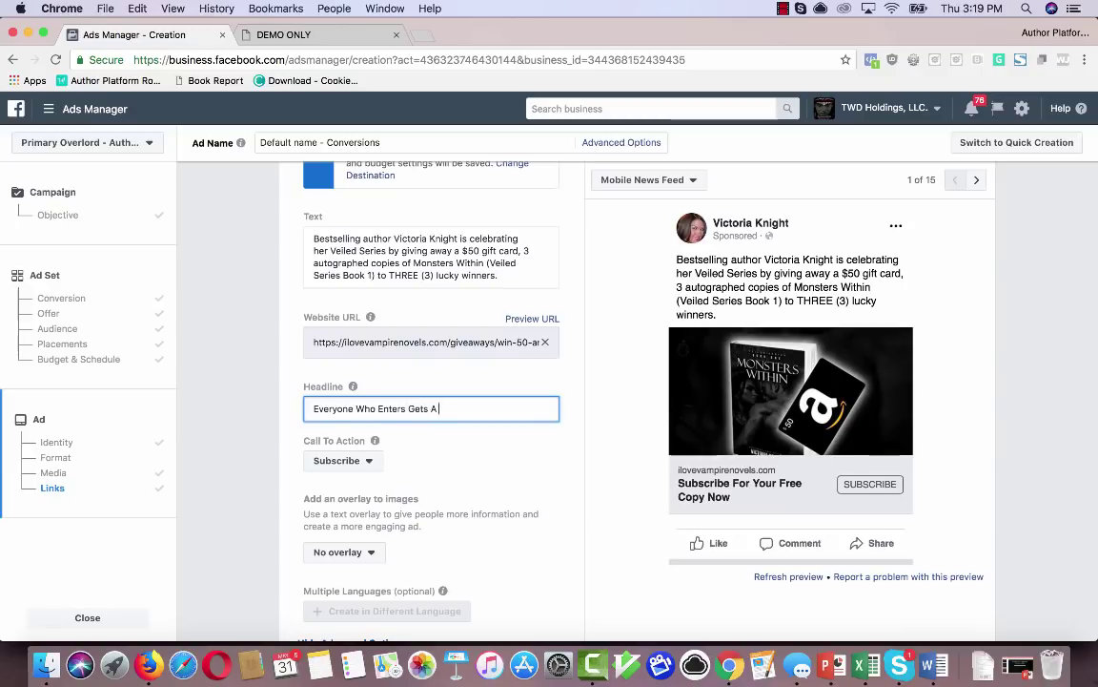
text(Free Copy!)
Step: Preview the ad with the first tattooed-torso image and review its link, conversion tracking and remaining settings down to the final confirmation area
scroll(429, 400, down, 5)
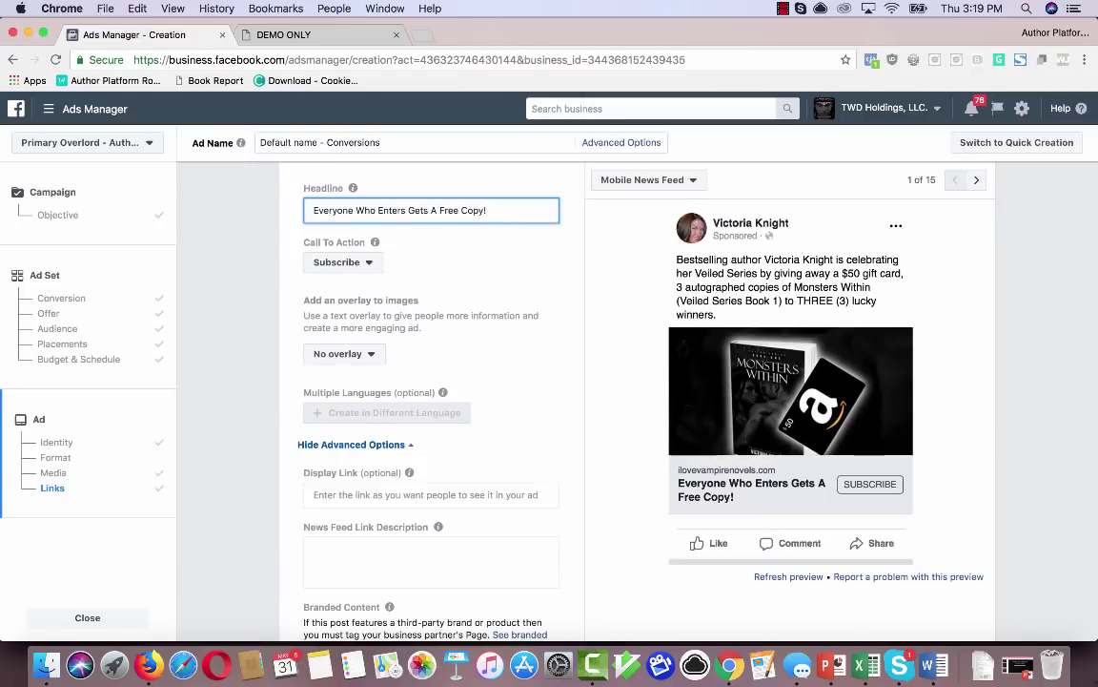
scroll(598, 296, up, 10)
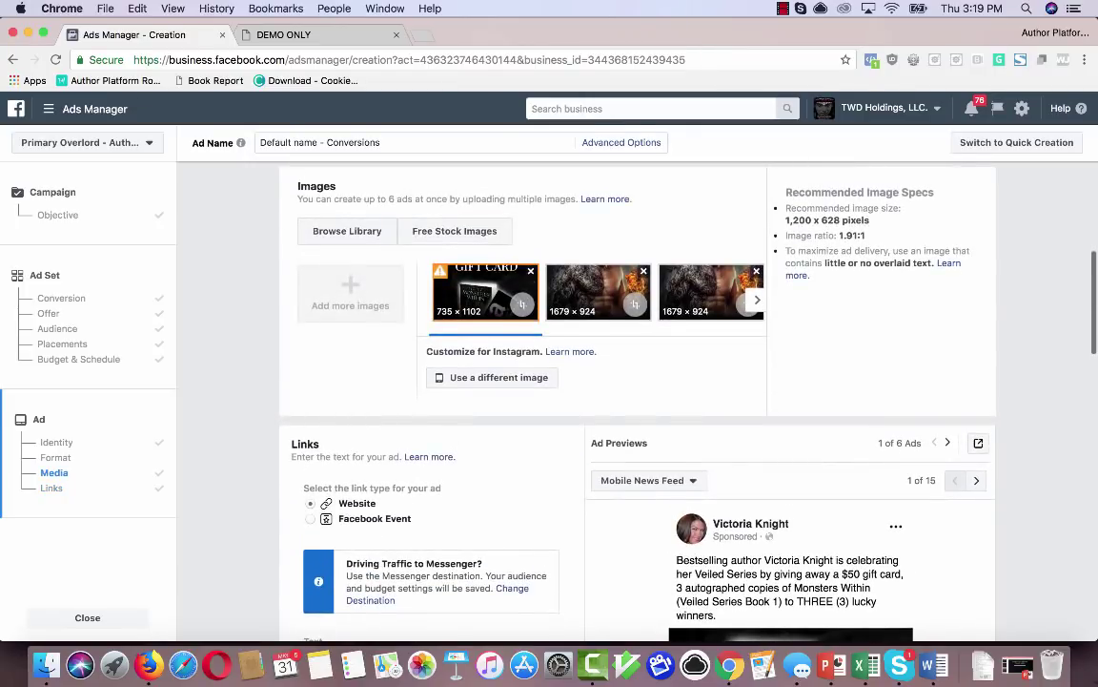
click(598, 292)
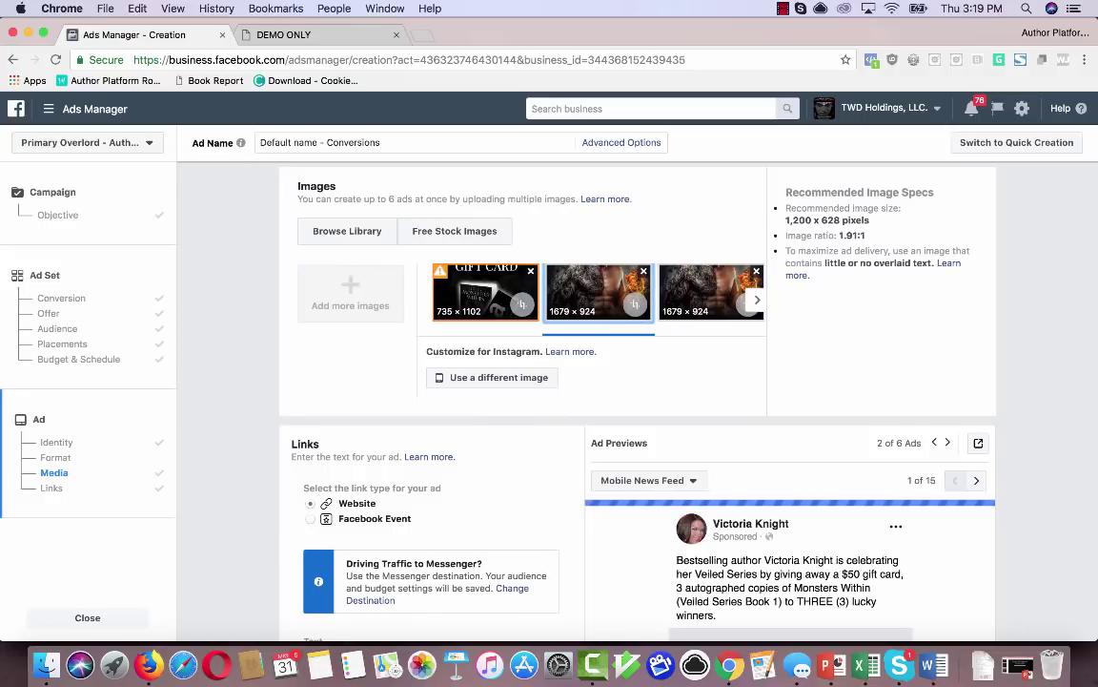
scroll(620, 381, down, 8)
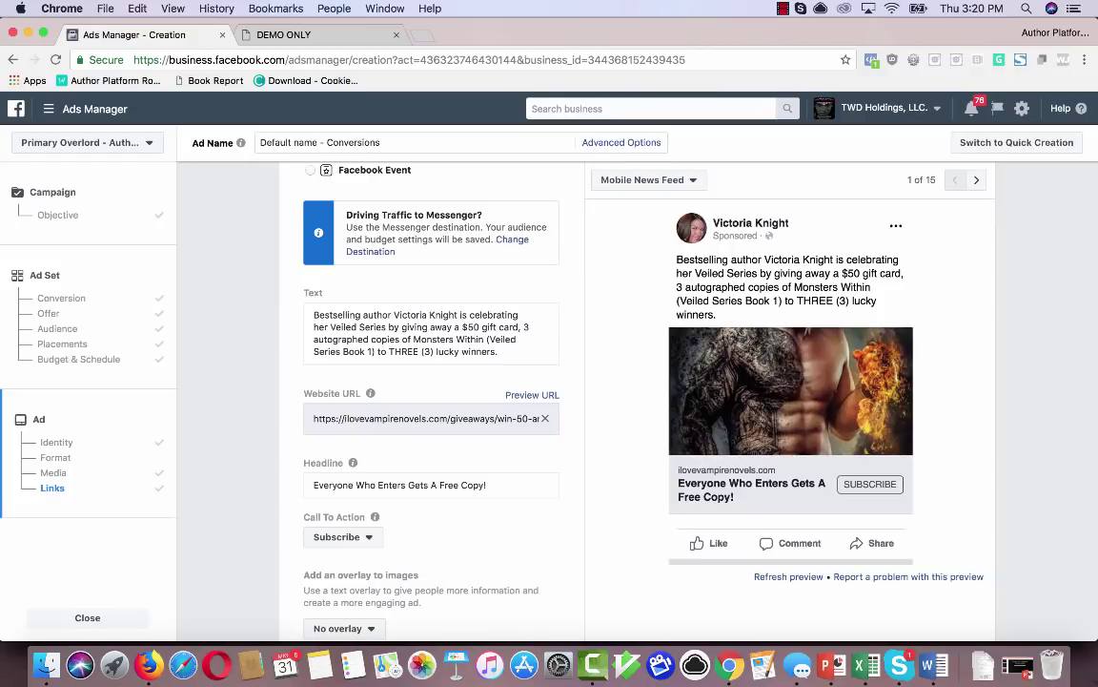
scroll(429, 401, down, 10)
scroll(430, 391, down, 10)
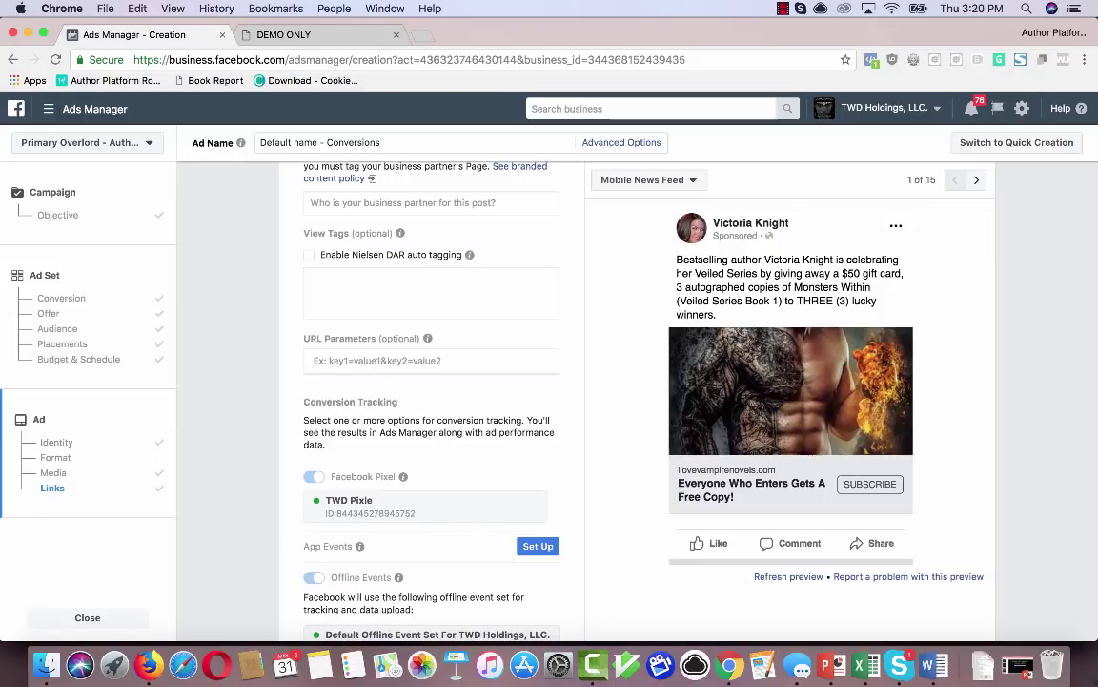
scroll(429, 381, down, 5)
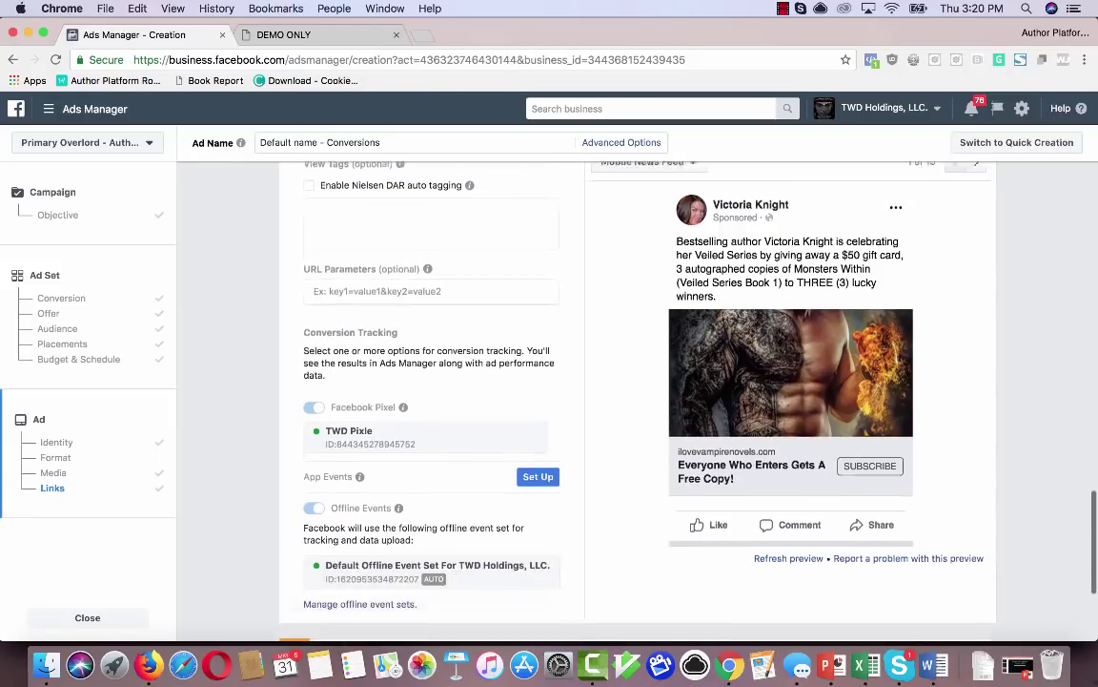
scroll(637, 401, down, 3)
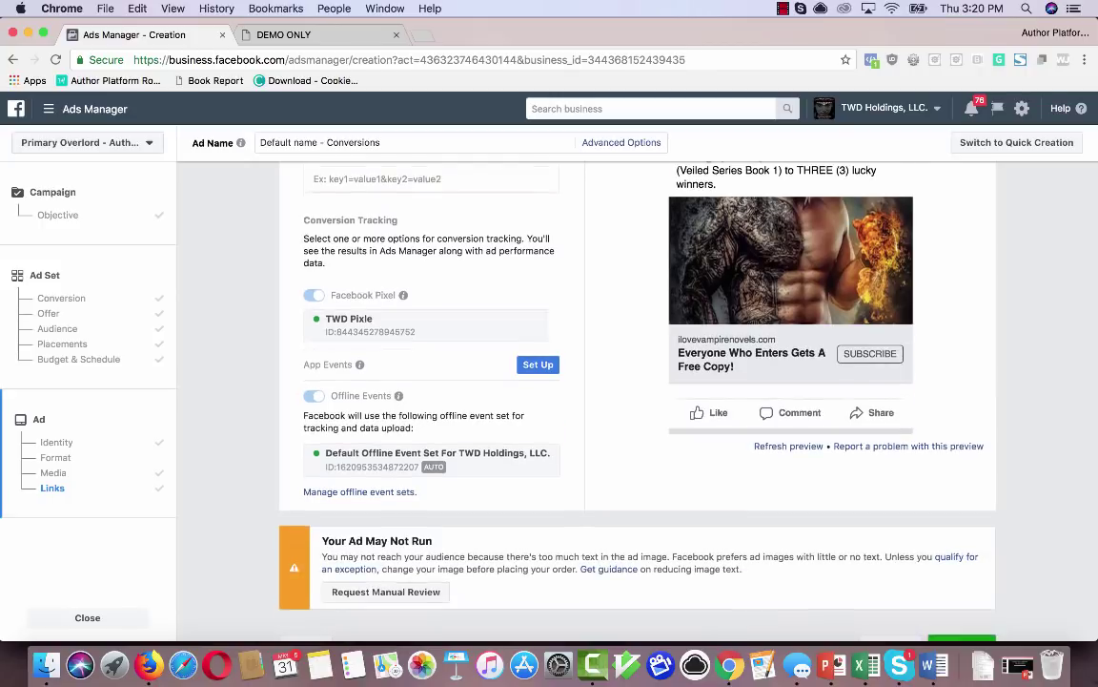
scroll(637, 401, down, 5)
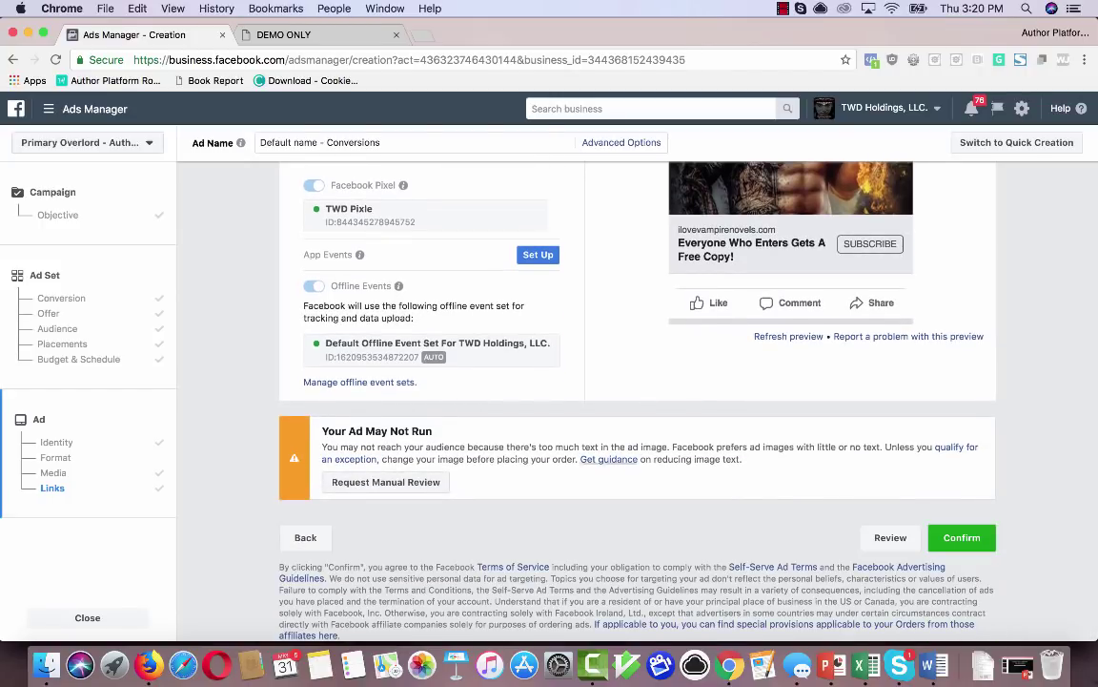
Step: Remove the 735 × 1102 gift card image flagged for too much text from the ad images and recheck the ad down to the confirmation area
scroll(637, 400, up, 15)
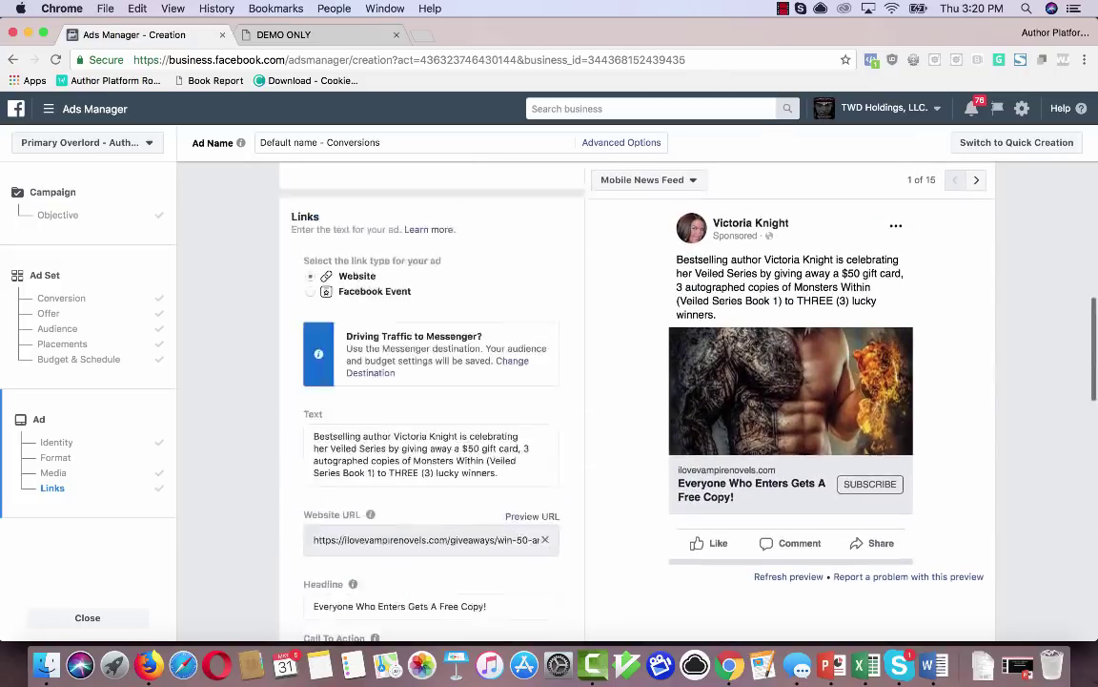
scroll(637, 401, down, 5)
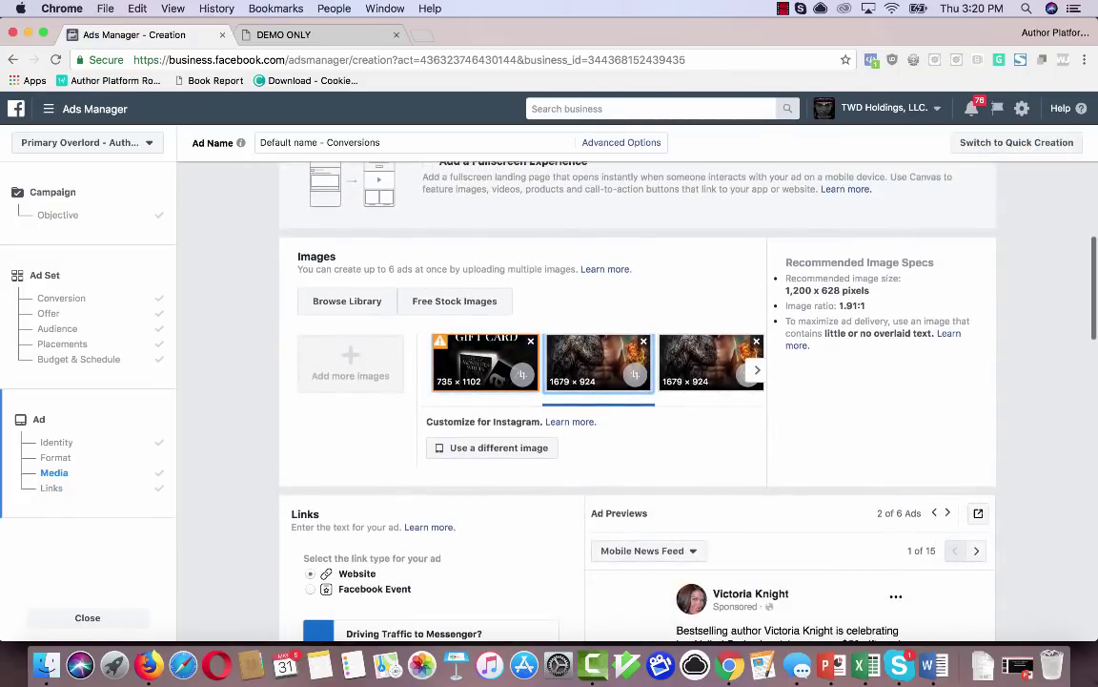
click(530, 341)
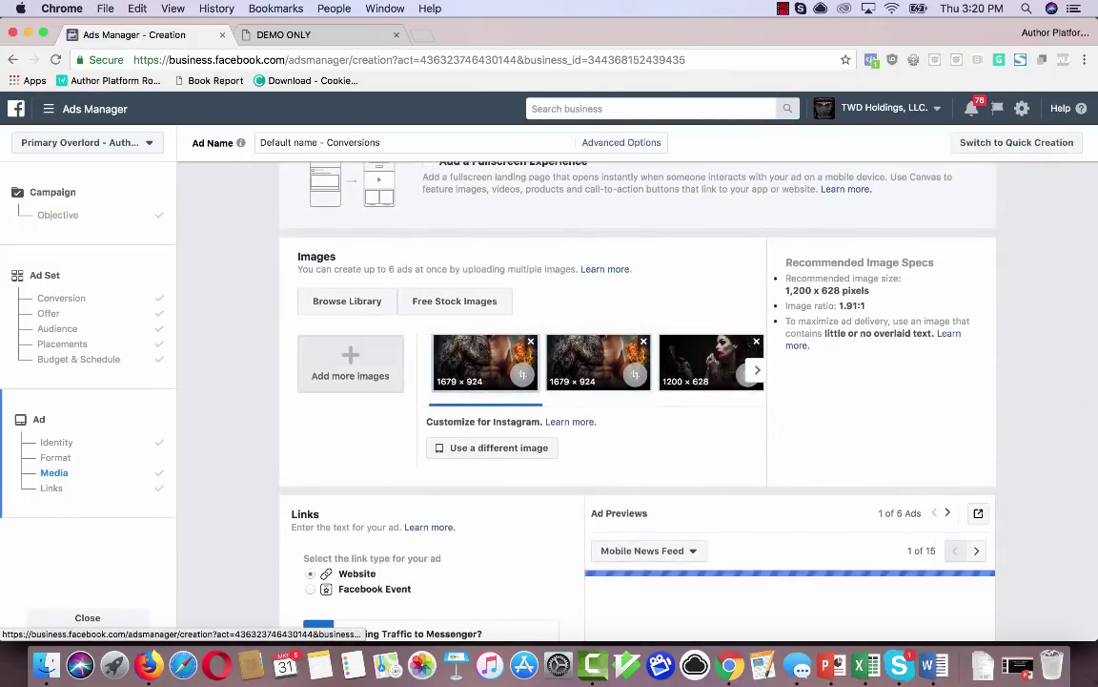
scroll(637, 400, down, 20)
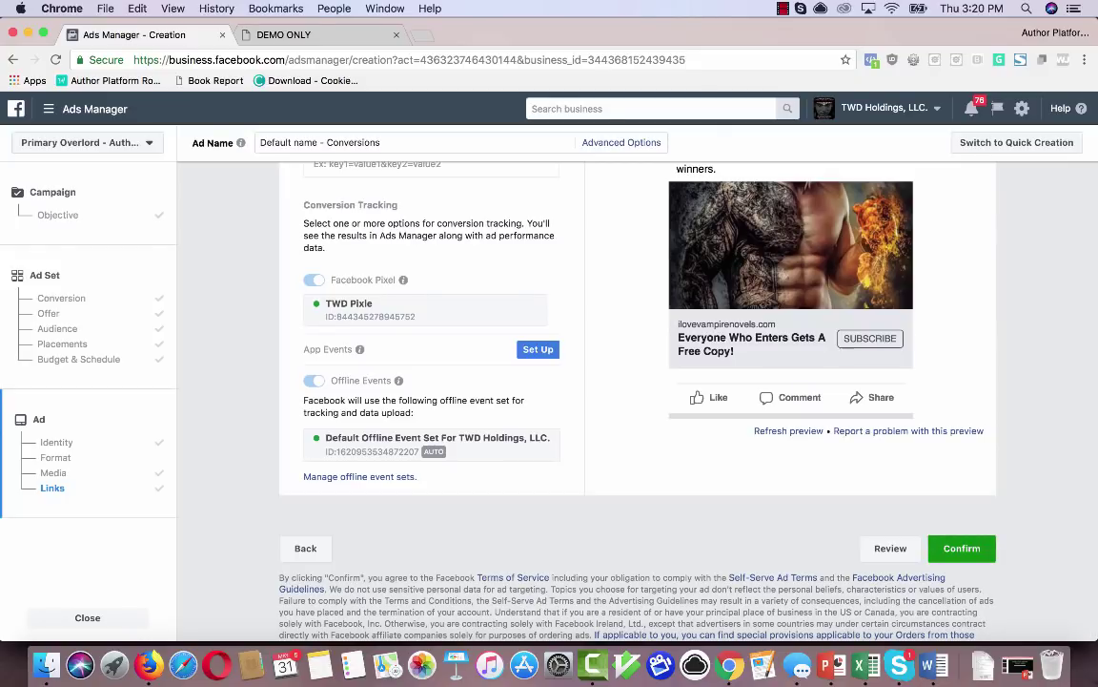
scroll(637, 400, up, 5)
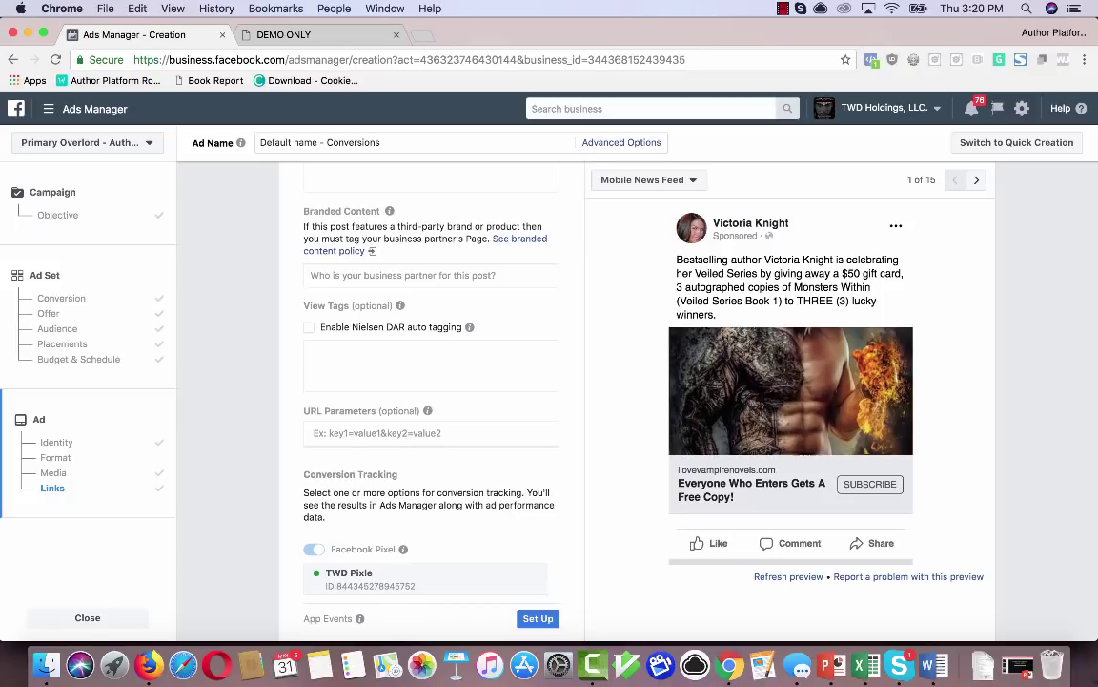
Step: Switch to Firefox and examine the giveaway's contestant page, including its referral sharing options and extra-entry actions
click(148, 664)
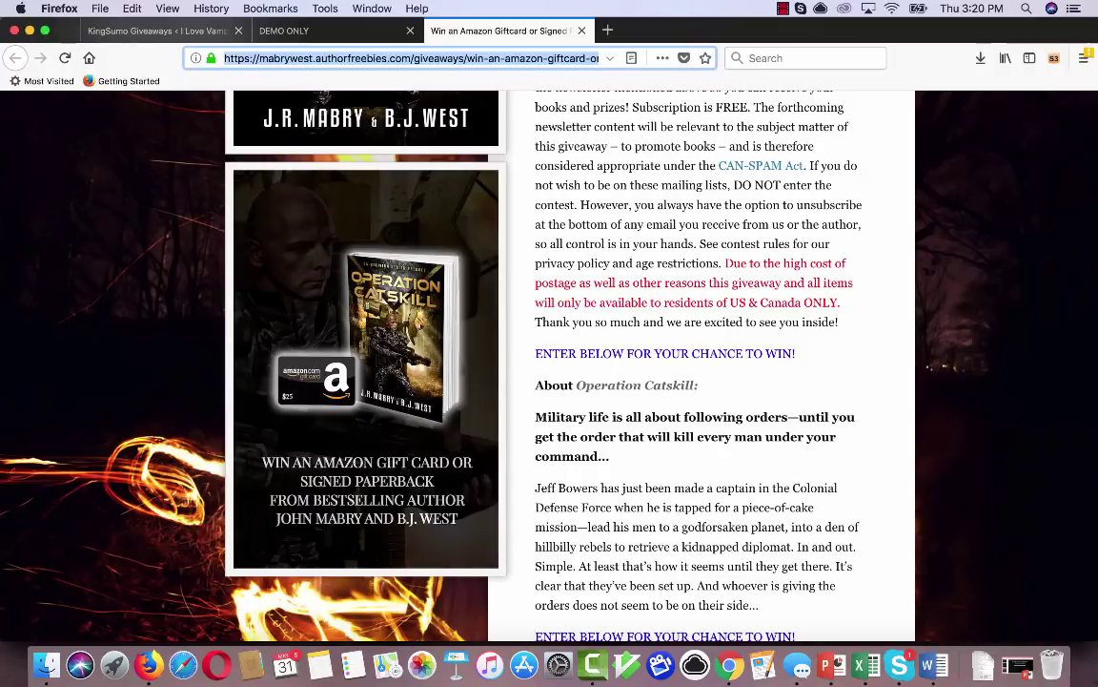
key(ctrl+shift+Tab)
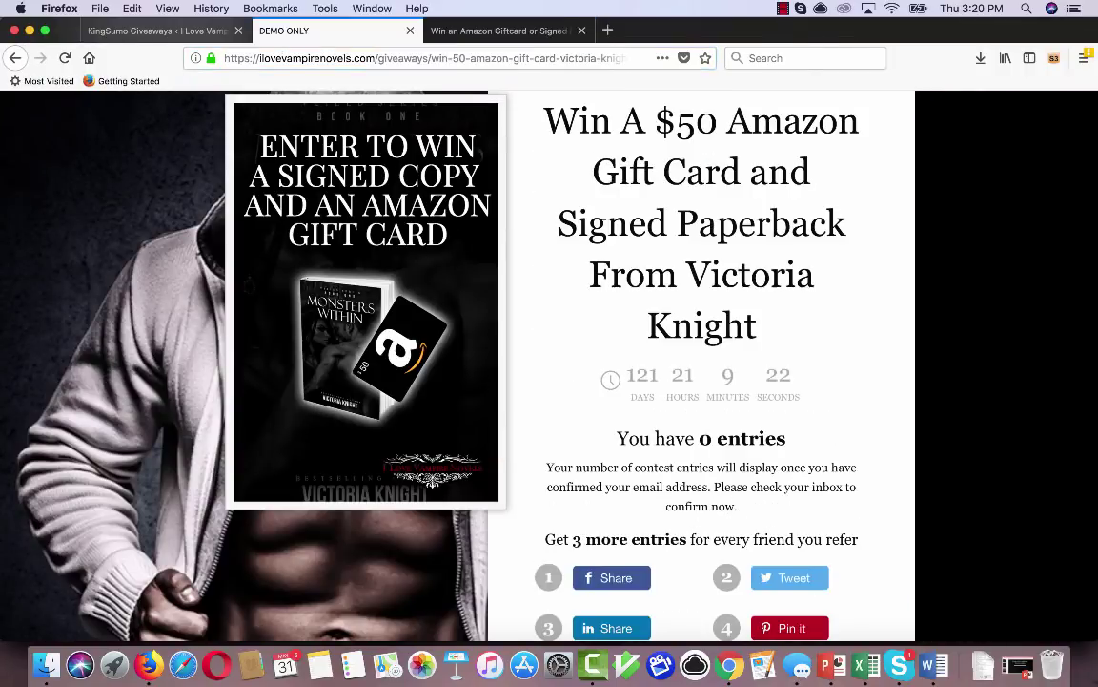
scroll(550, 362, up, 1)
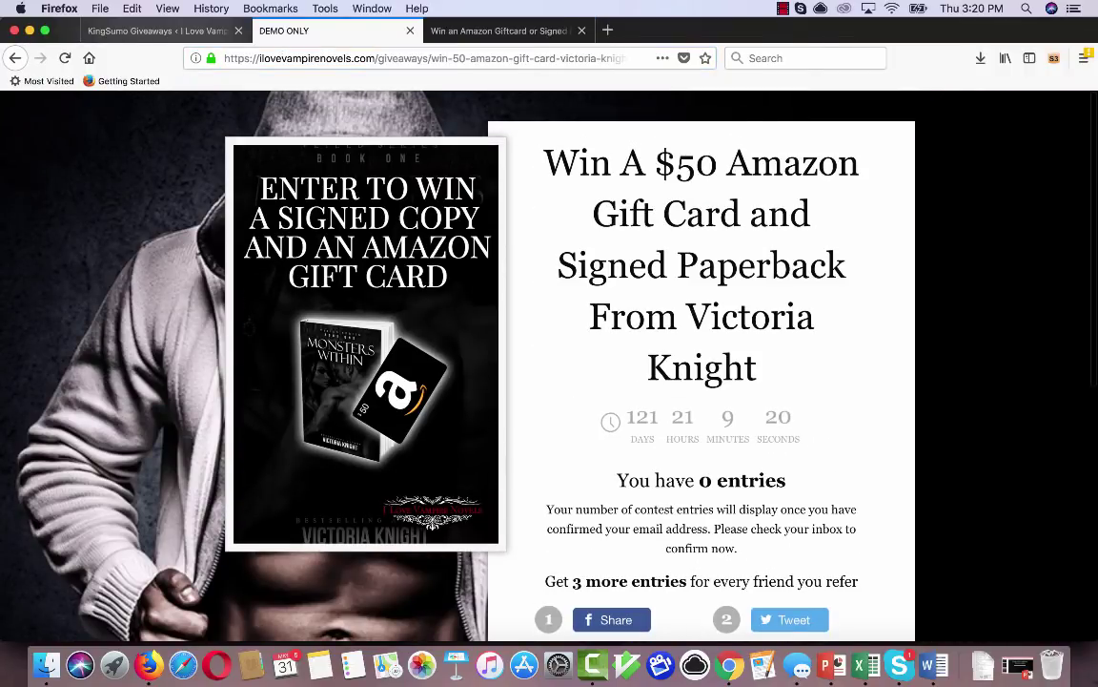
scroll(549, 363, down, 5)
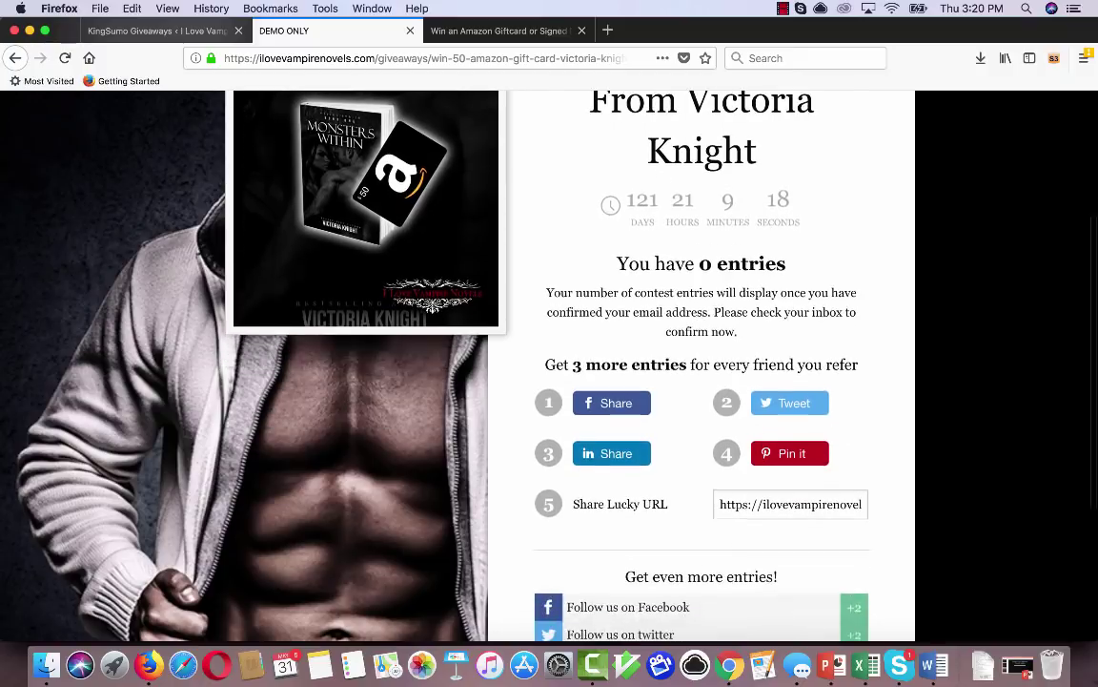
scroll(549, 362, down, 1)
scroll(700, 366, down, 1)
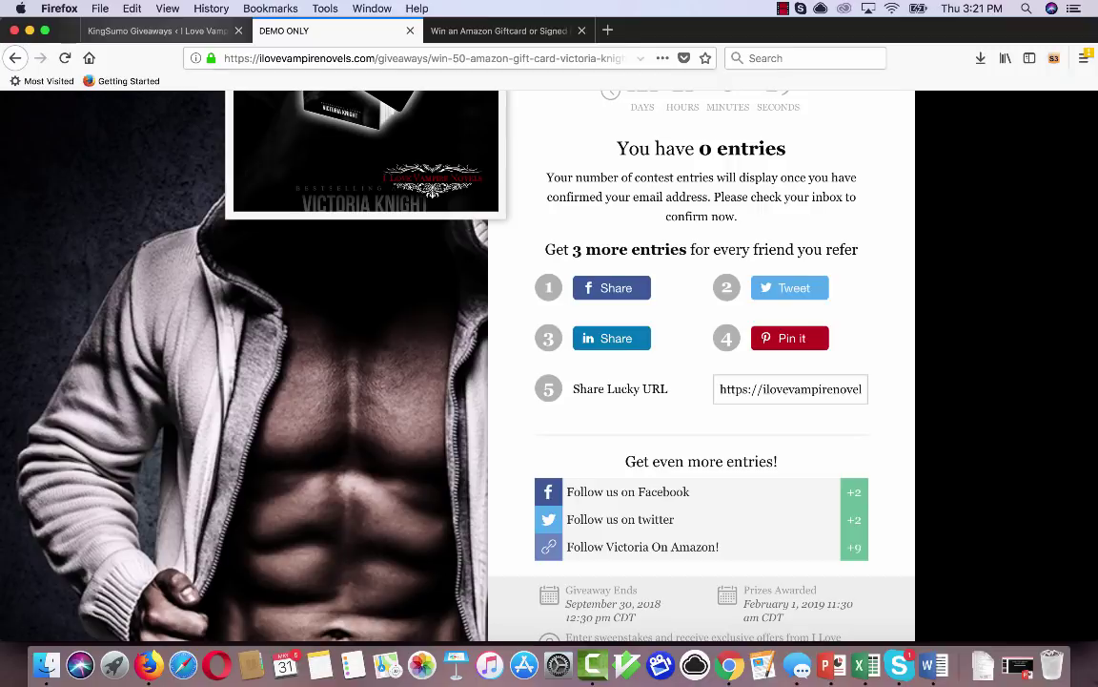
Step: Examine the Facebook pixel code in the KingSumo Giveaways Extra Contestant Footer and highlight its fbq('track', 'Lead'); line
key(ctrl+shift+Tab)
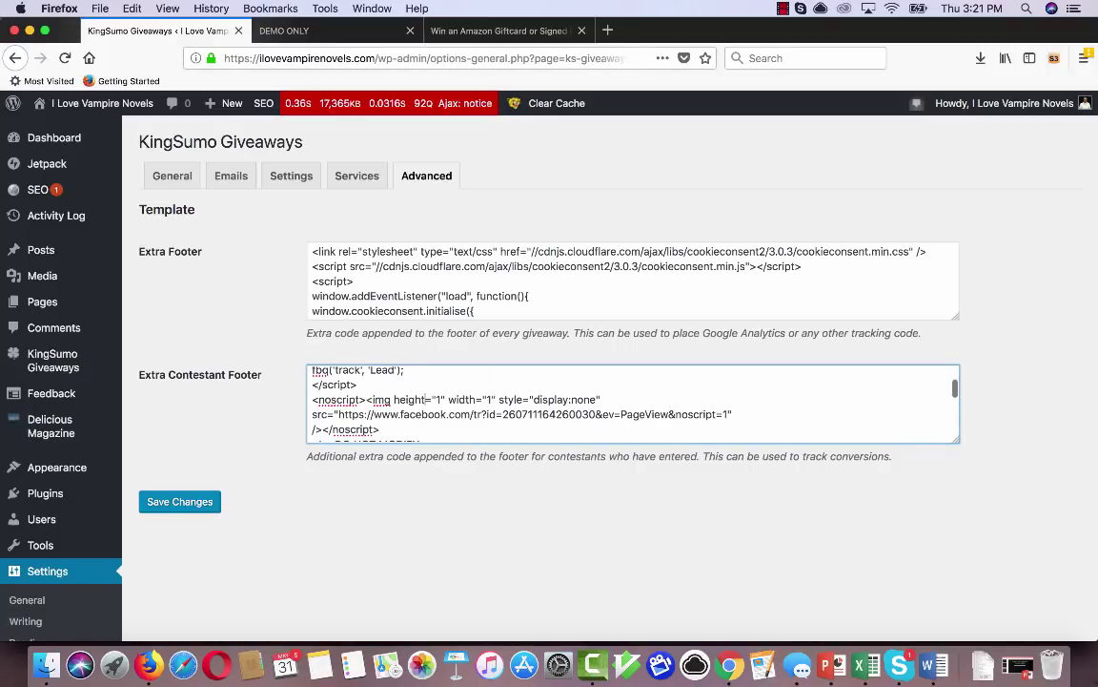
scroll(633, 403, down, 5)
scroll(633, 404, up, 5)
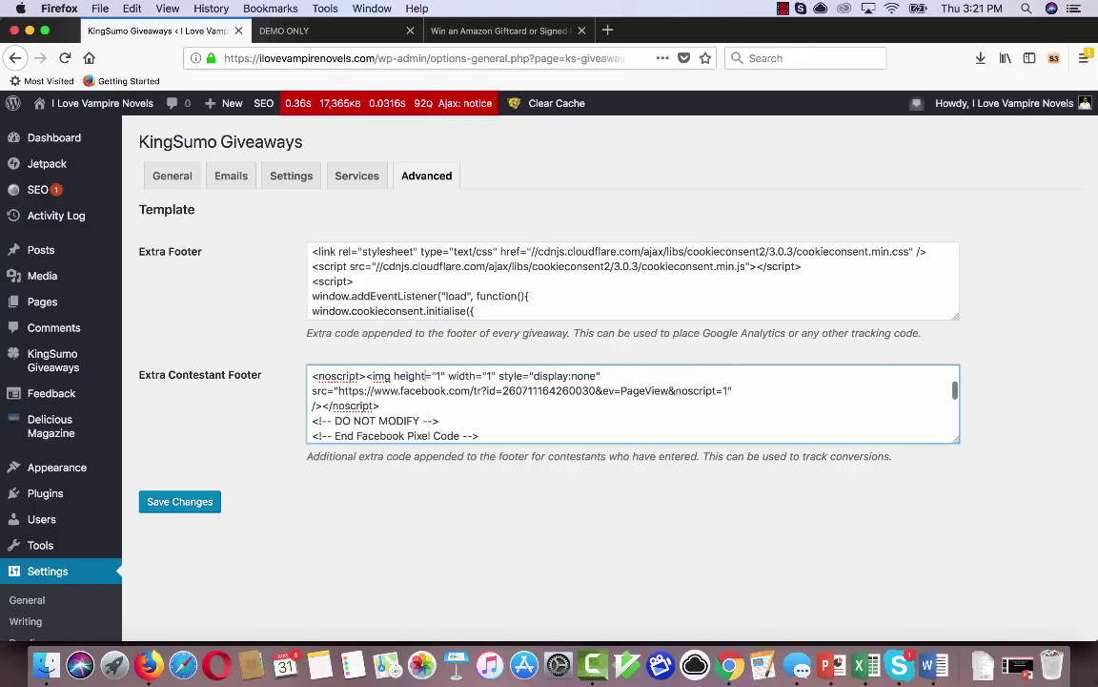
scroll(634, 403, down, 2)
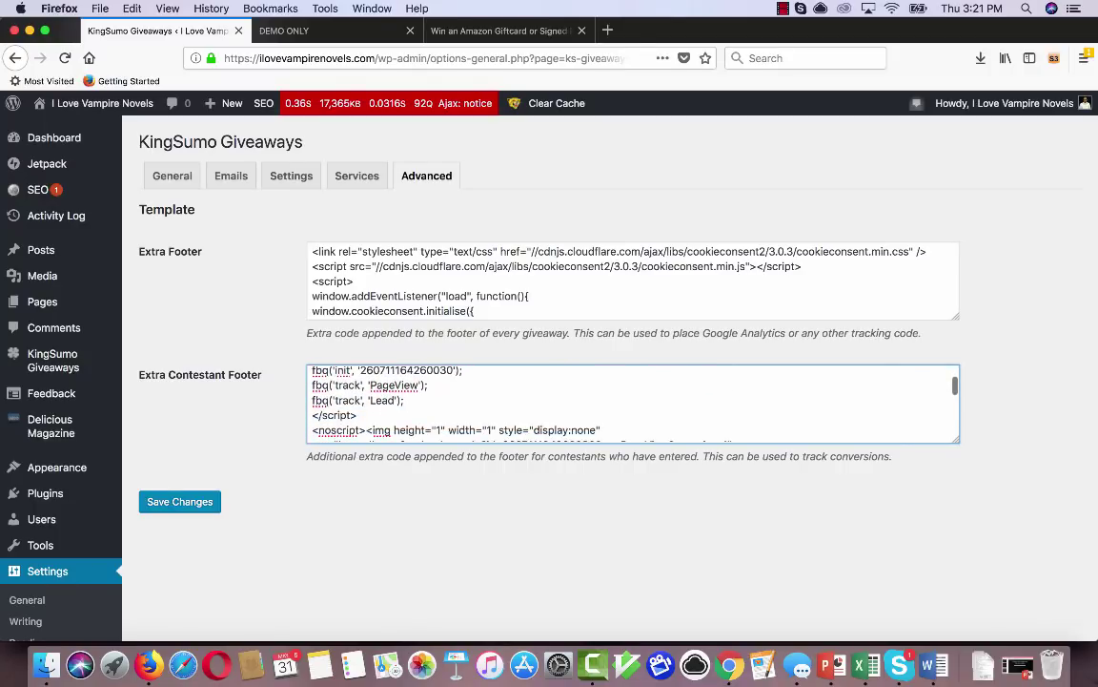
drag(404, 399, 313, 400)
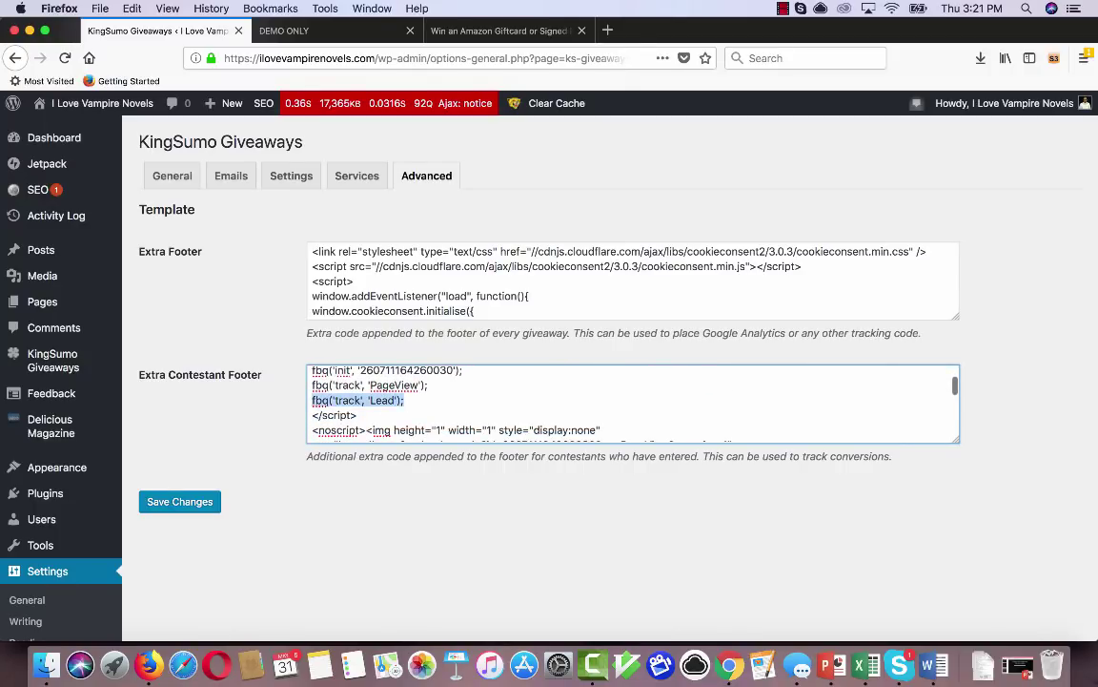
click(404, 400)
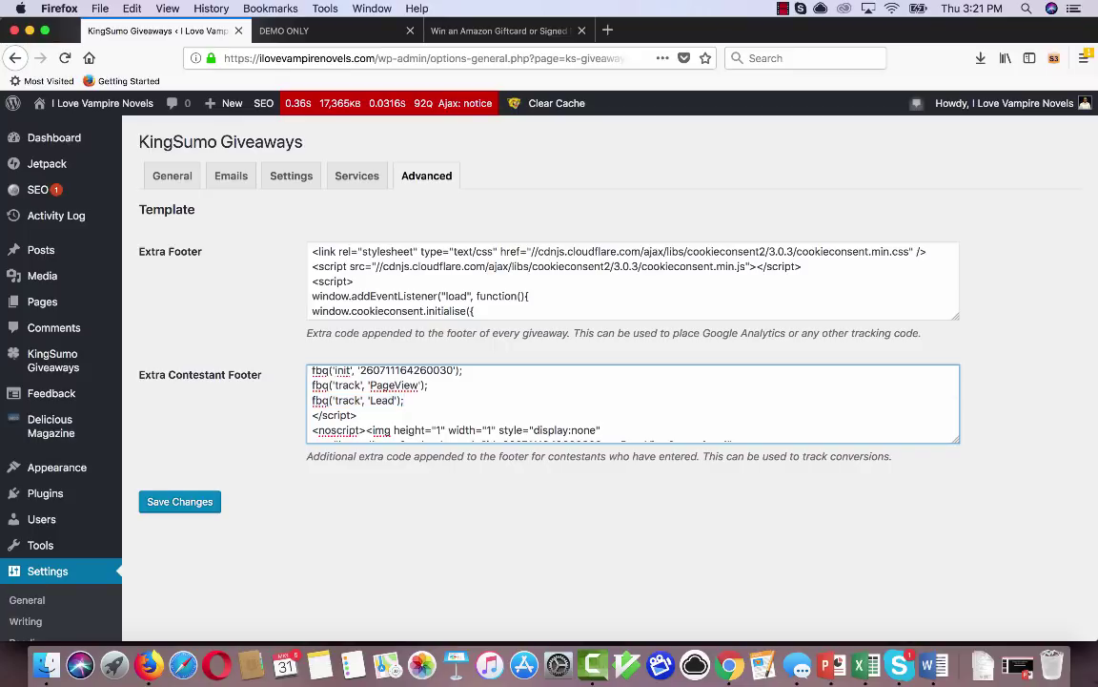